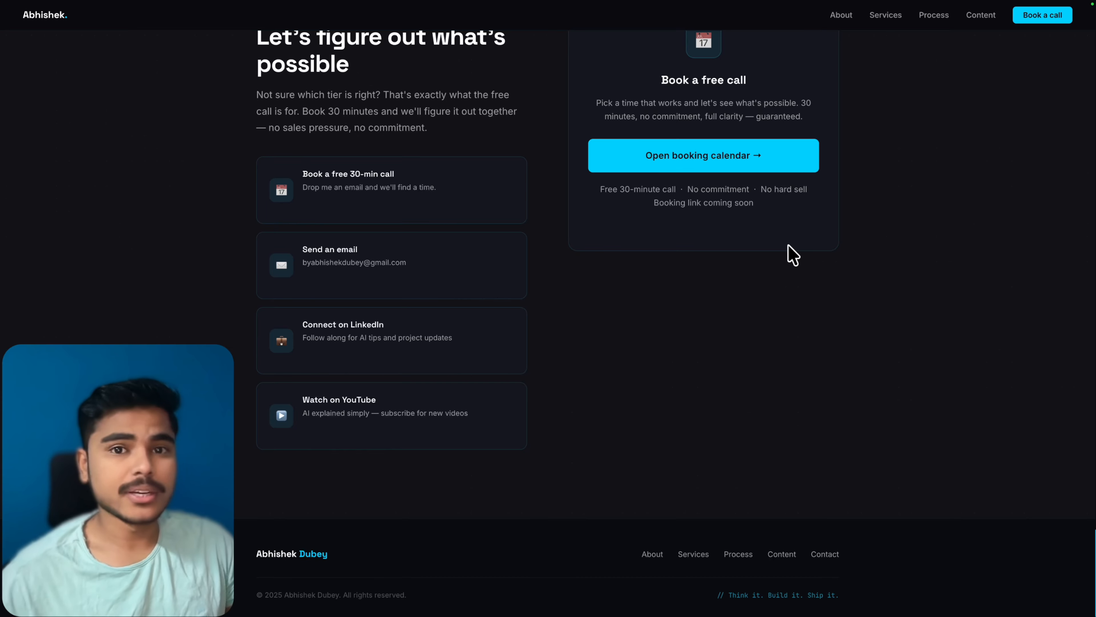
Step: Scroll up the portfolio page and search Google for 'zoho mail'
scroll(793, 256, "up", 20)
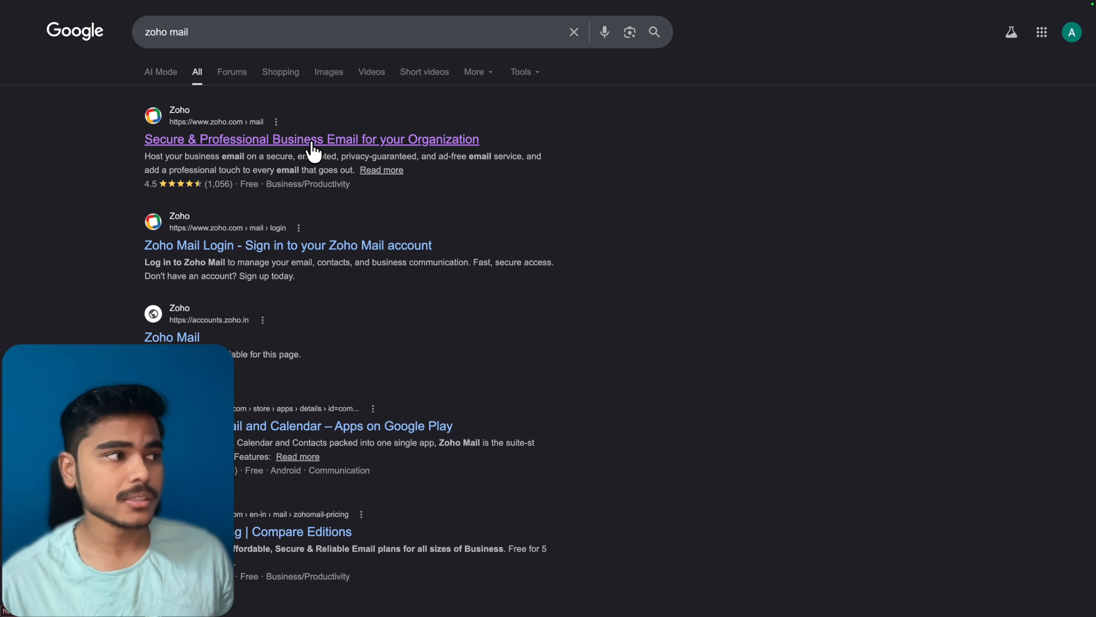
Step: Open Zoho Mail from the results, go to Pricing and sign up for the Forever Free Plan
left_click(313, 149)
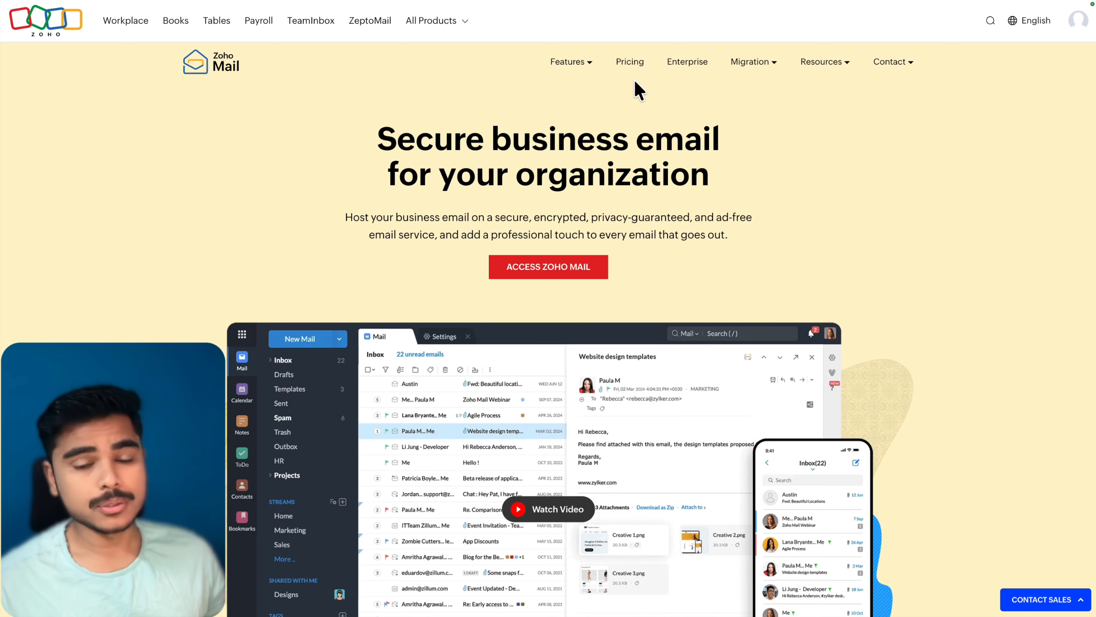
left_click(630, 62)
scroll(697, 246, "down", 5)
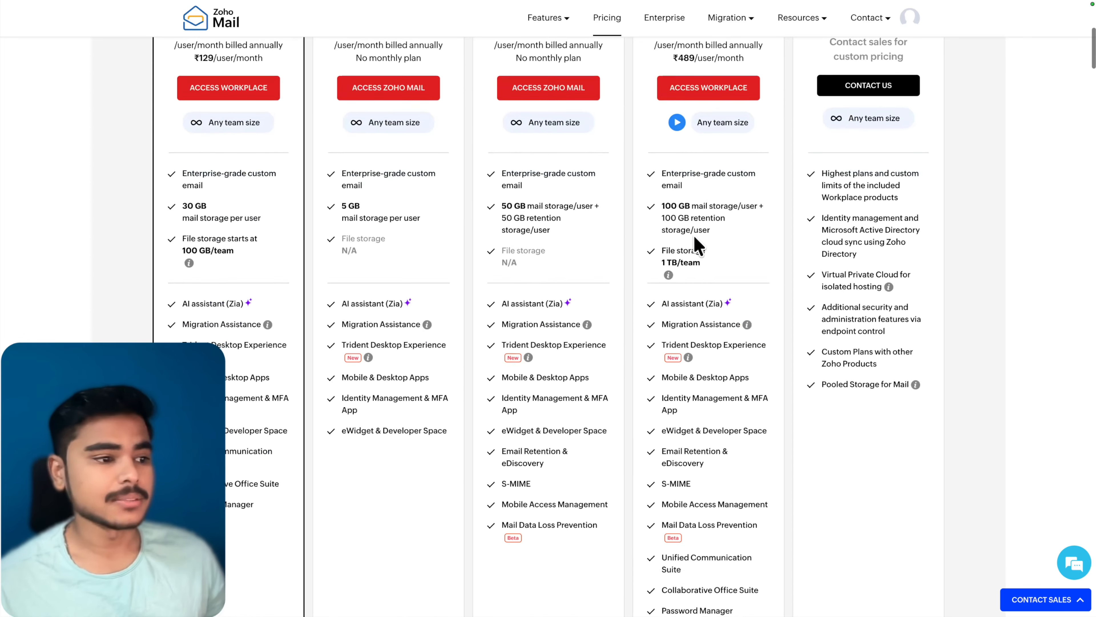
scroll(697, 246, "down", 10)
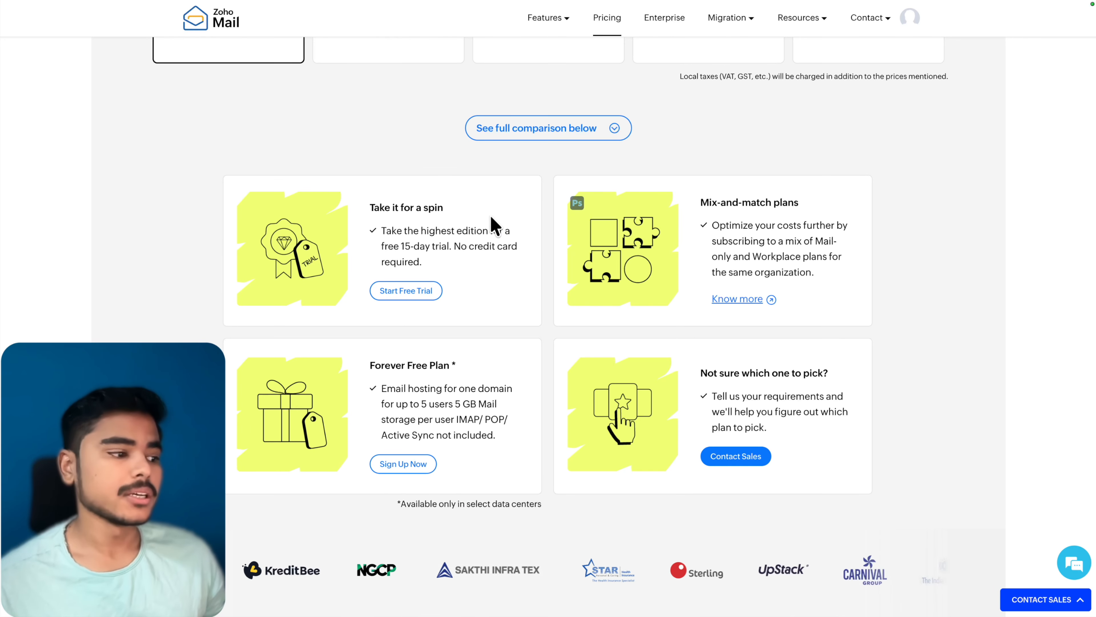
left_click(403, 467)
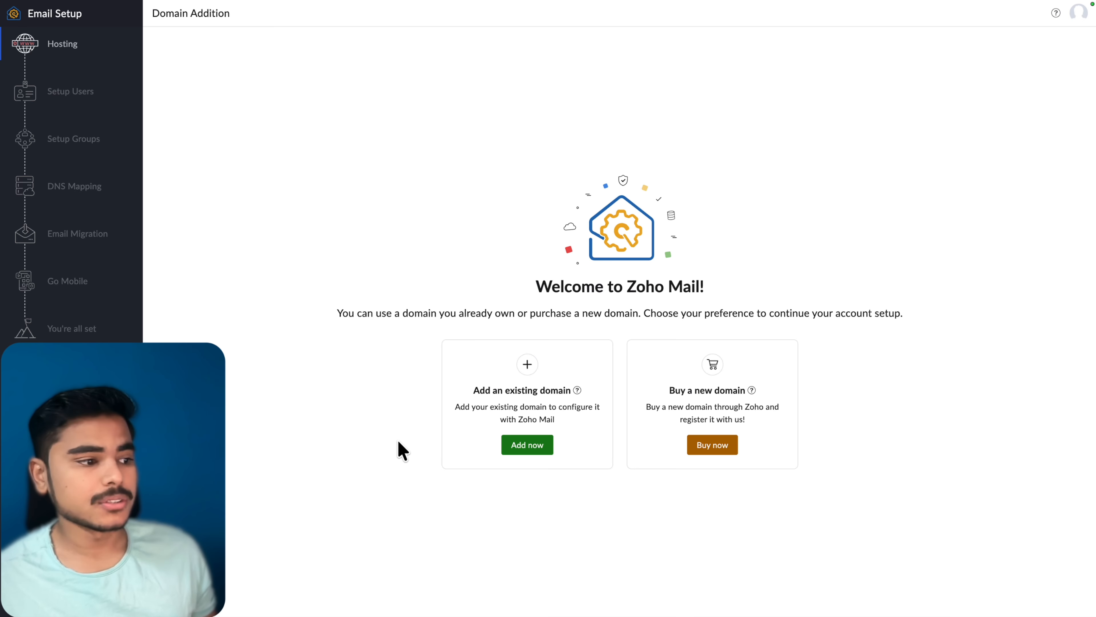
Step: Add the existing portfolio domain with its organisation name and IT Hardware & IT Related Services industry, then proceed to verification
left_click(525, 452)
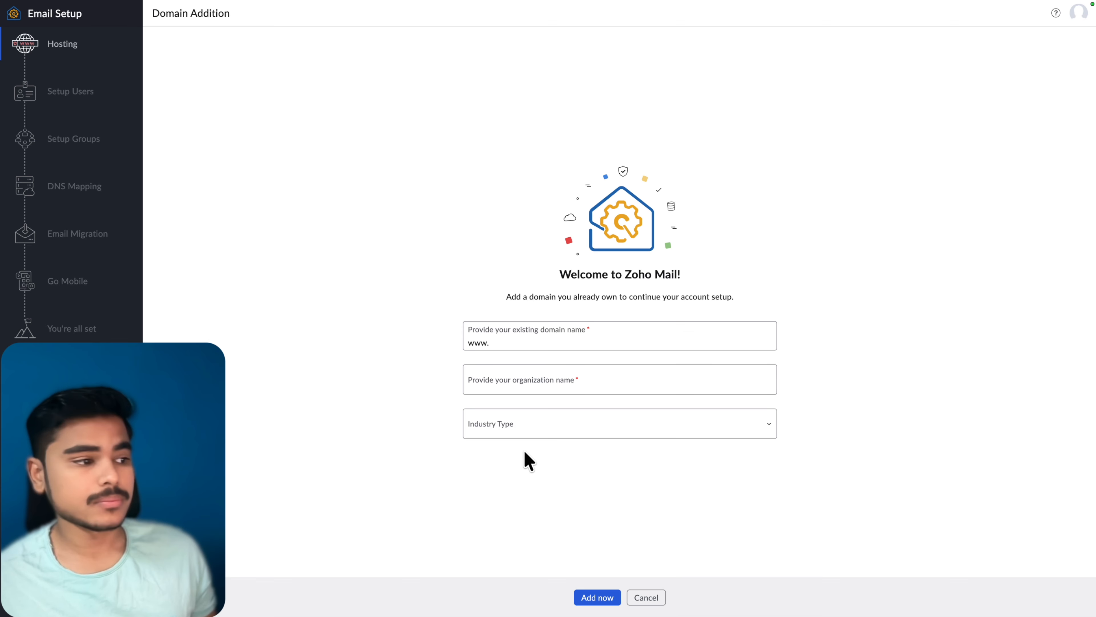
left_click(546, 341)
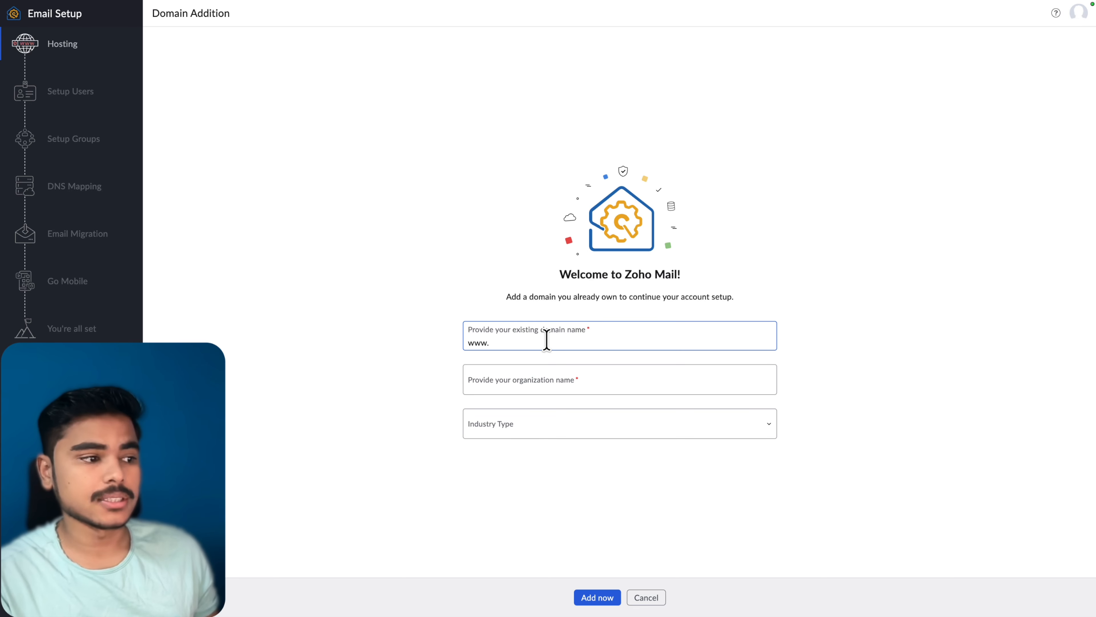
type("www.byabhishekdubey.com")
left_click(622, 382)
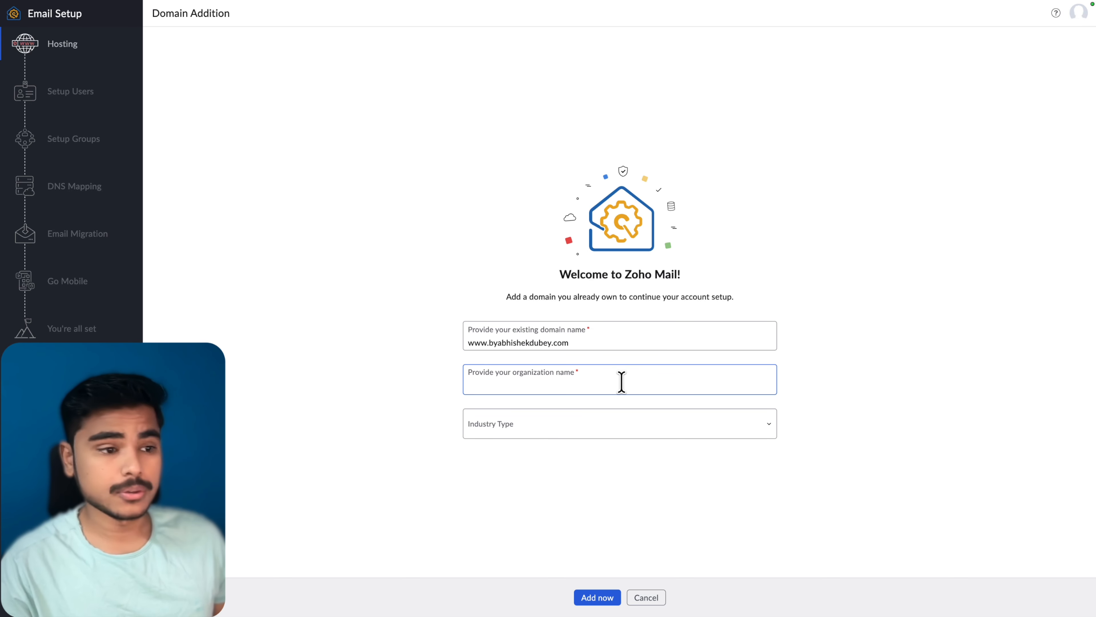
type("B")
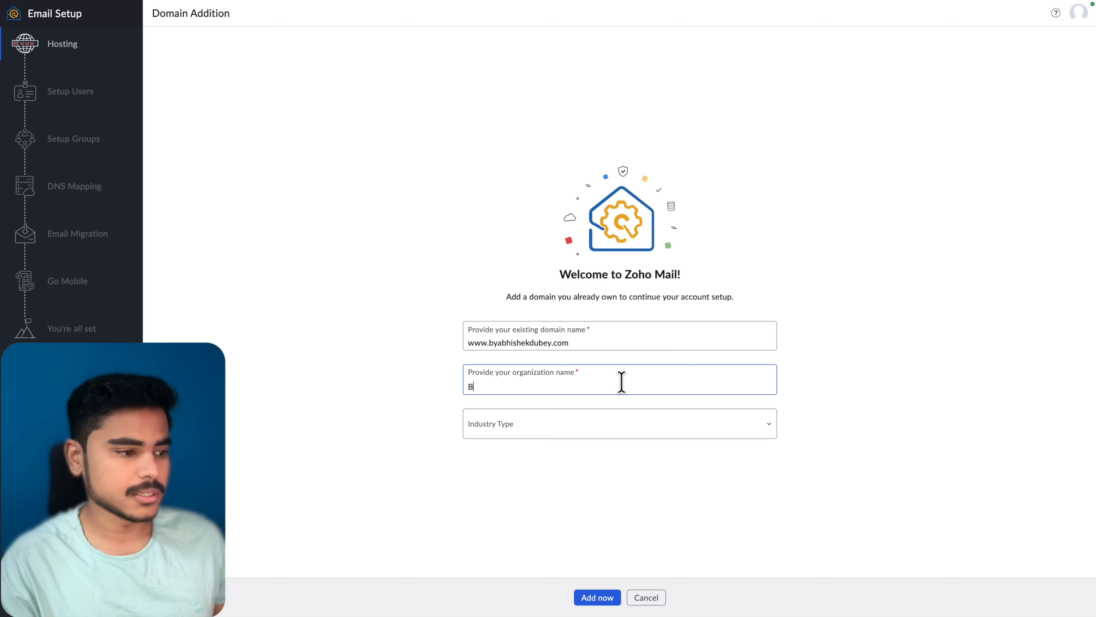
type("y Abhishek Dubey")
left_click(749, 432)
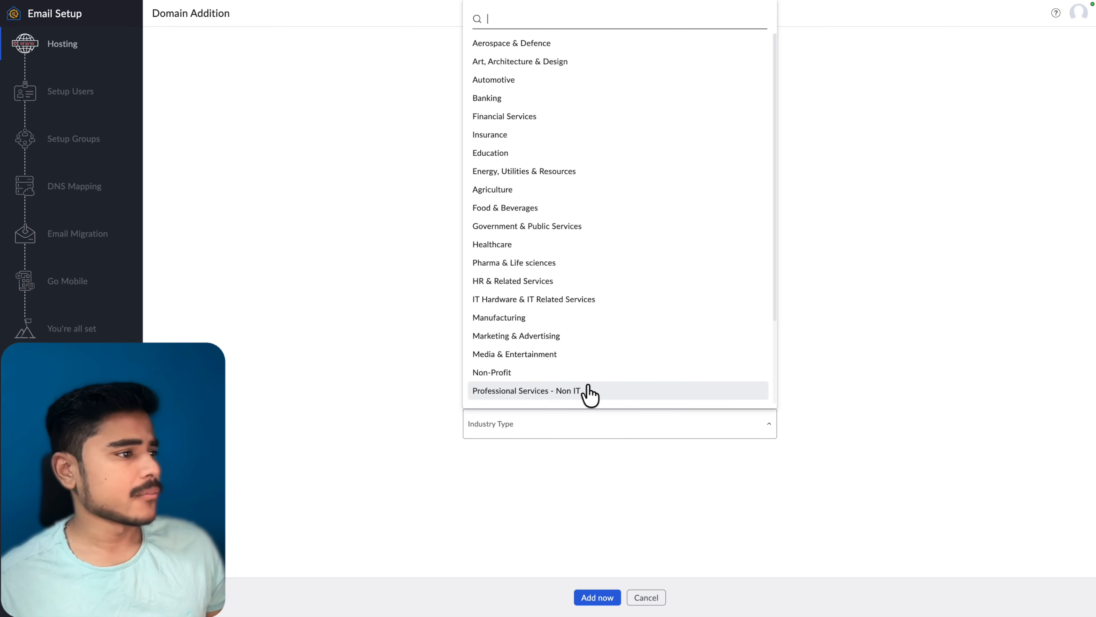
left_click(664, 300)
left_click(583, 599)
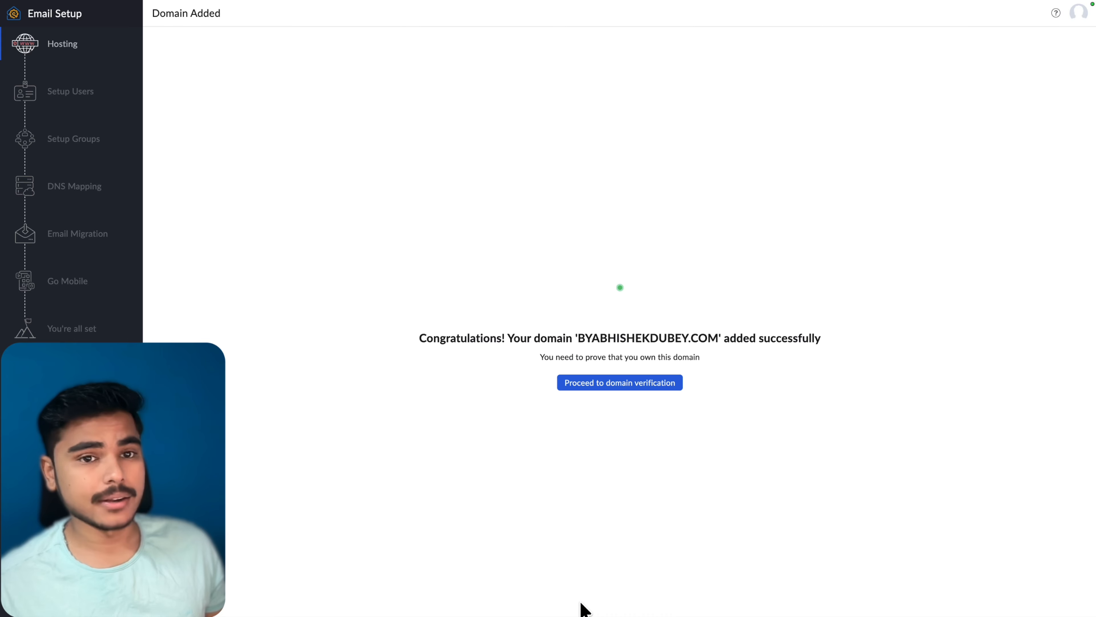
left_click(635, 389)
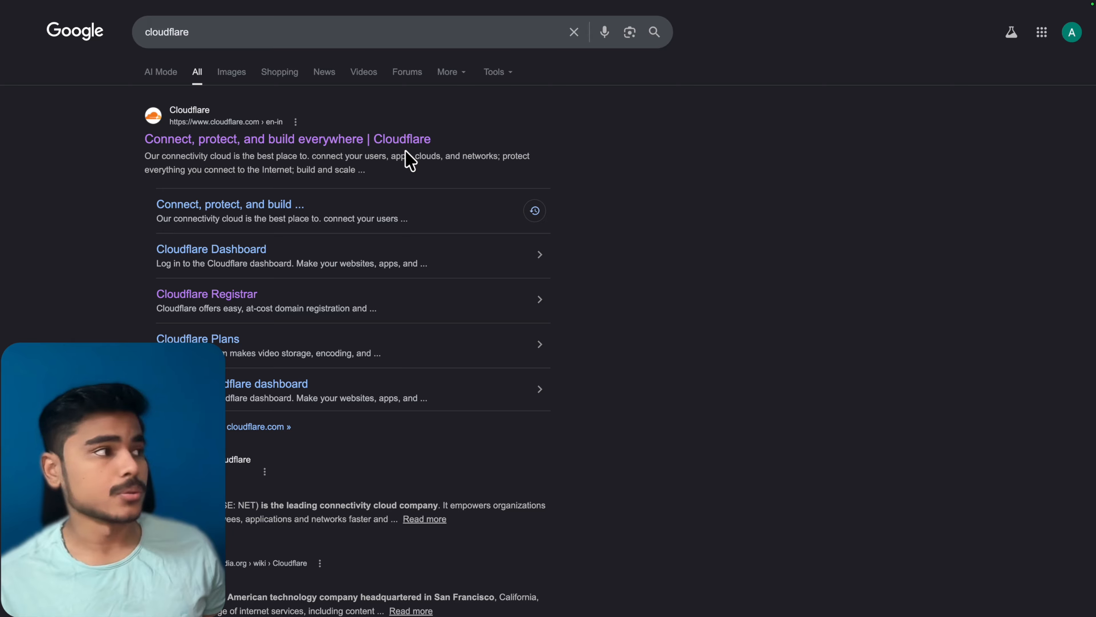
Step: In Cloudflare, open the portfolio domain's DNS records and start adding a new record
left_click(402, 151)
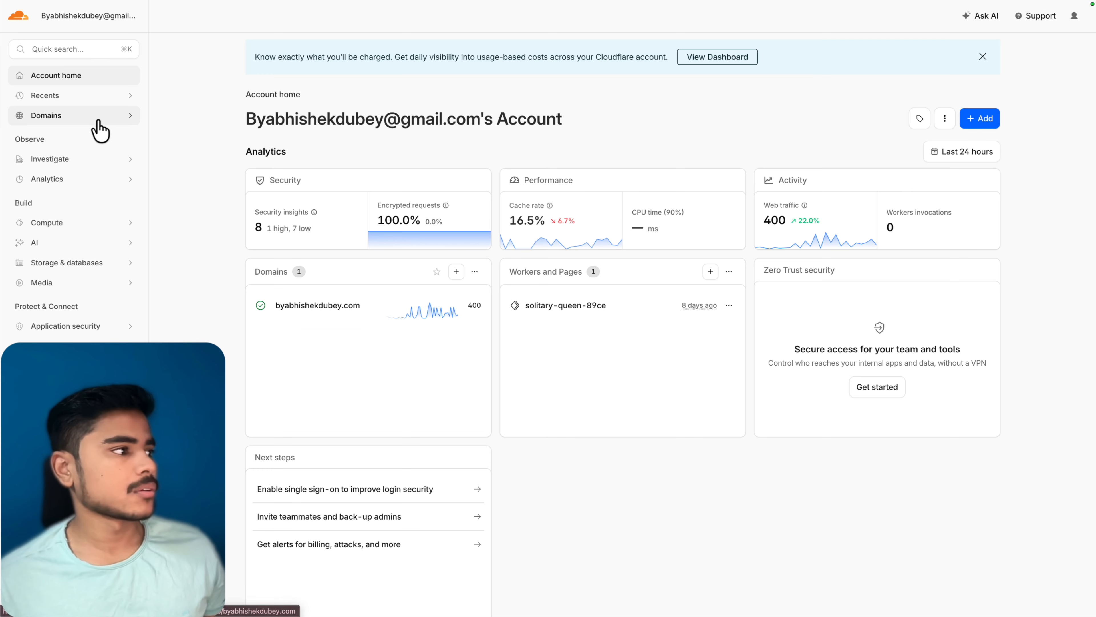
left_click(97, 125)
left_click(63, 137)
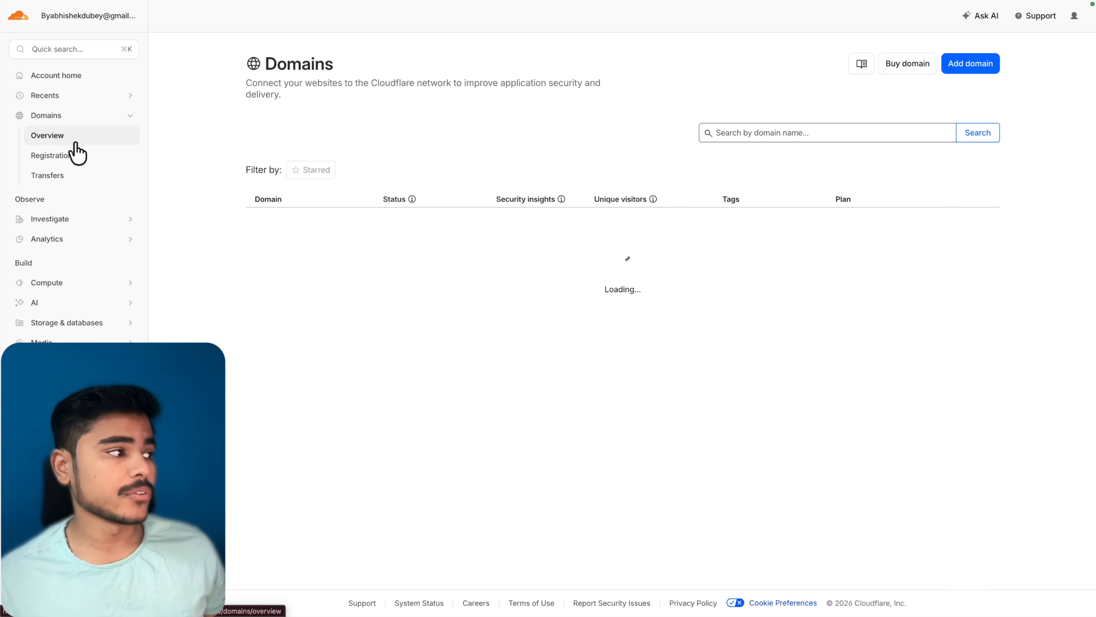
left_click(341, 229)
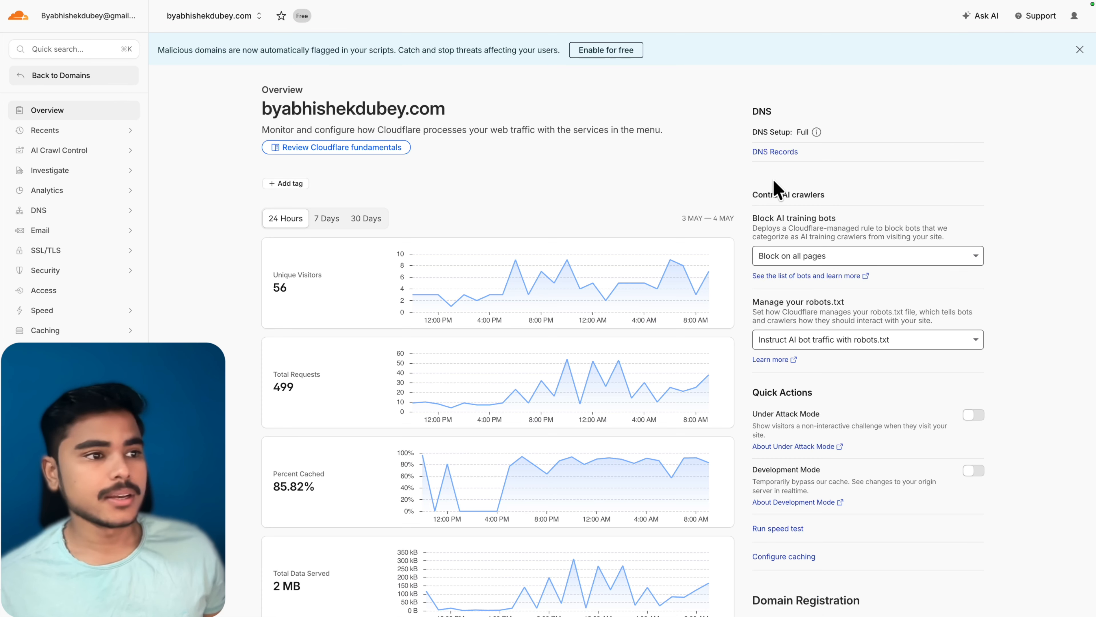
left_click(782, 152)
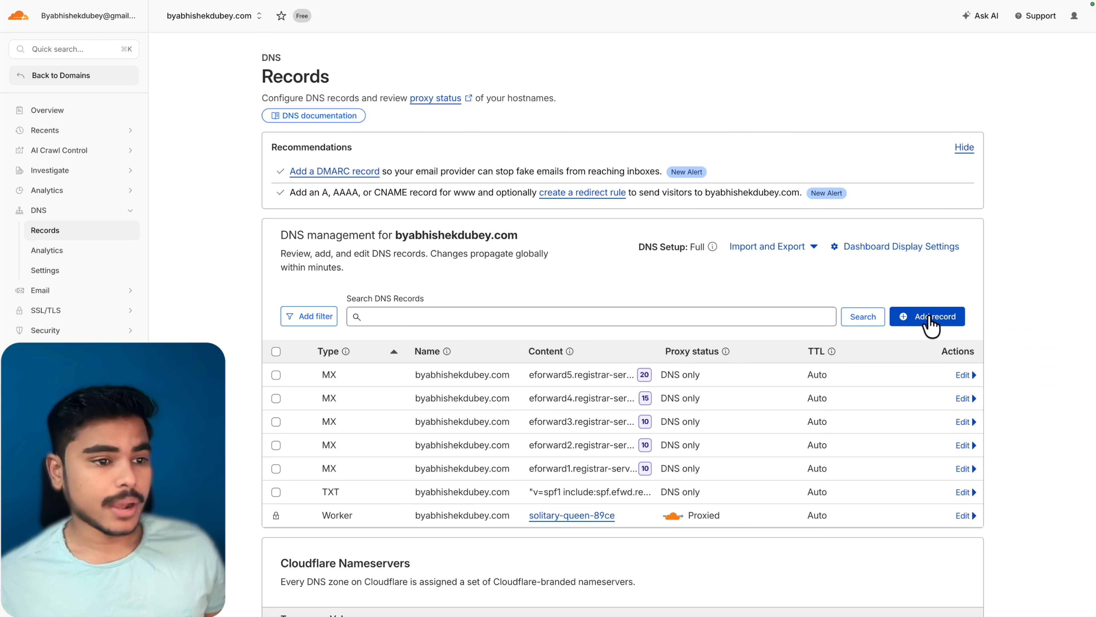
left_click(930, 319)
left_click(344, 405)
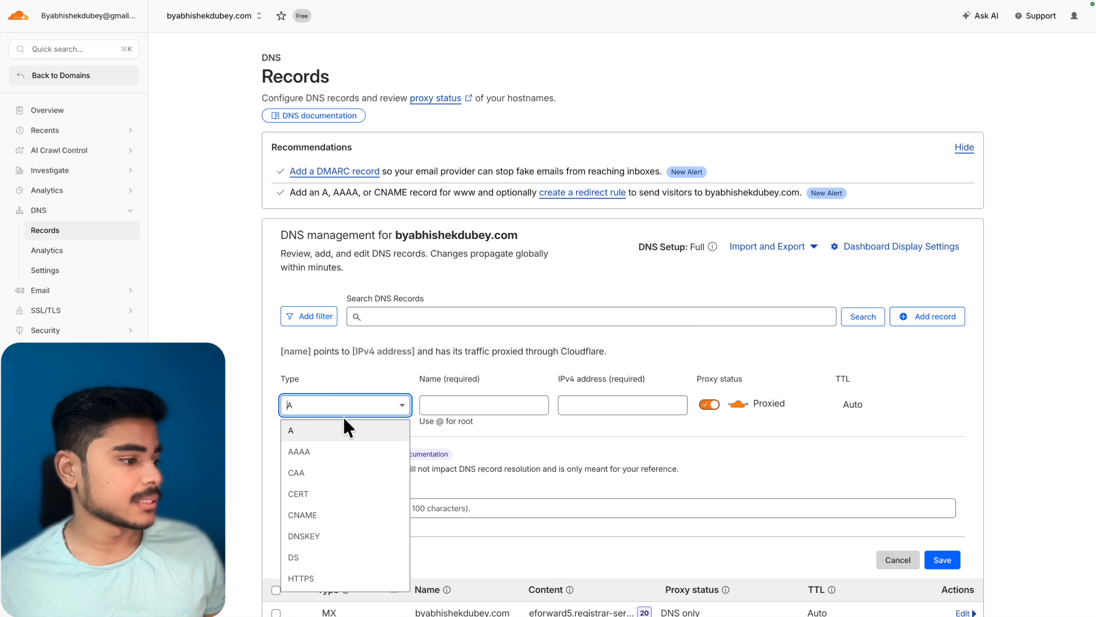
scroll(341, 561, "down", 4)
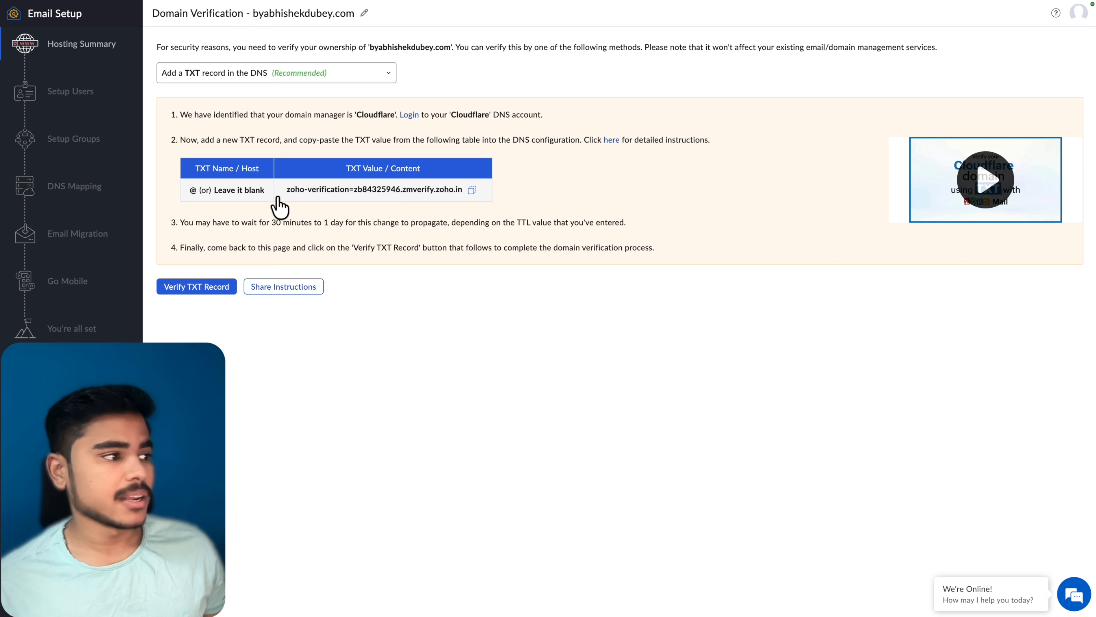
Step: Save a root (@) TXT record holding Zoho's verification value with the comment 'zoho mail'
left_click(472, 191)
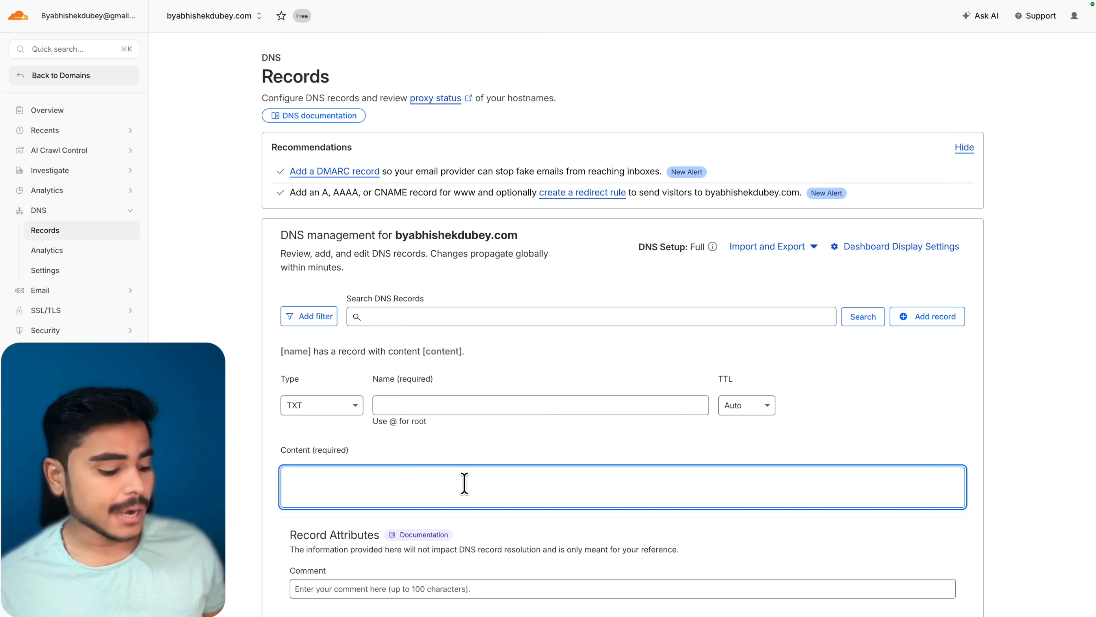
key("super+v")
left_click(529, 405)
type("@")
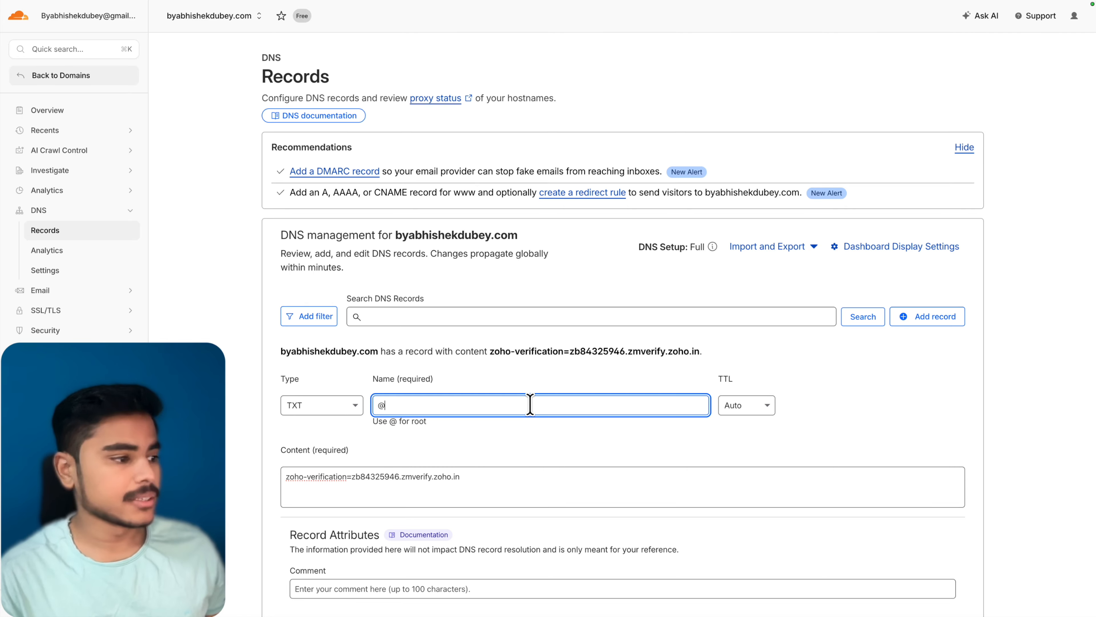
scroll(517, 432, "down", 2)
left_click(509, 536)
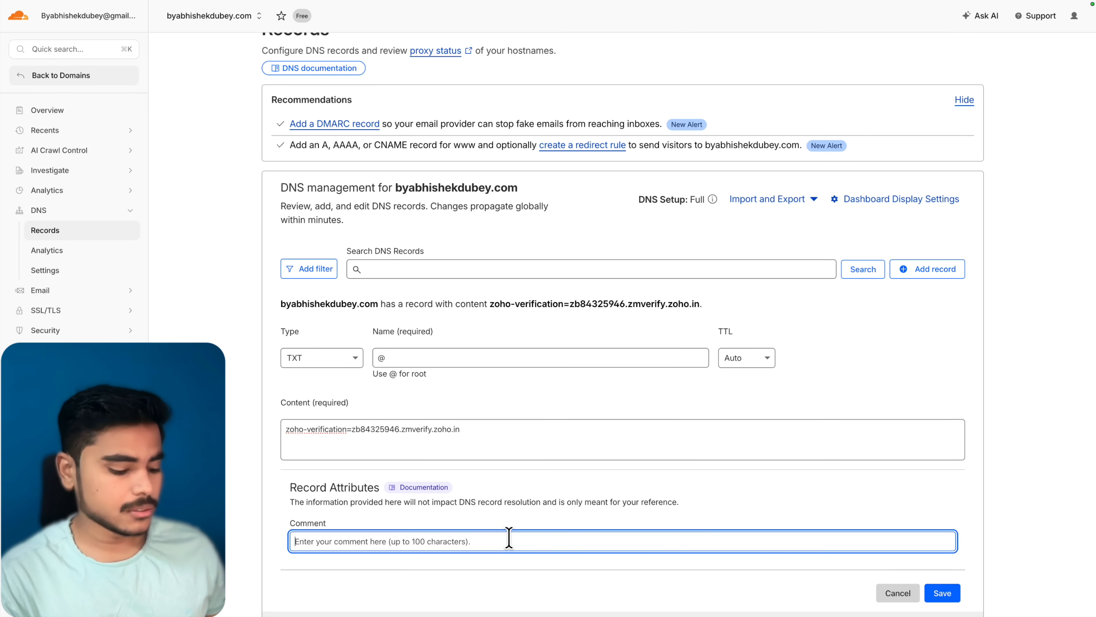
type("zoho mail")
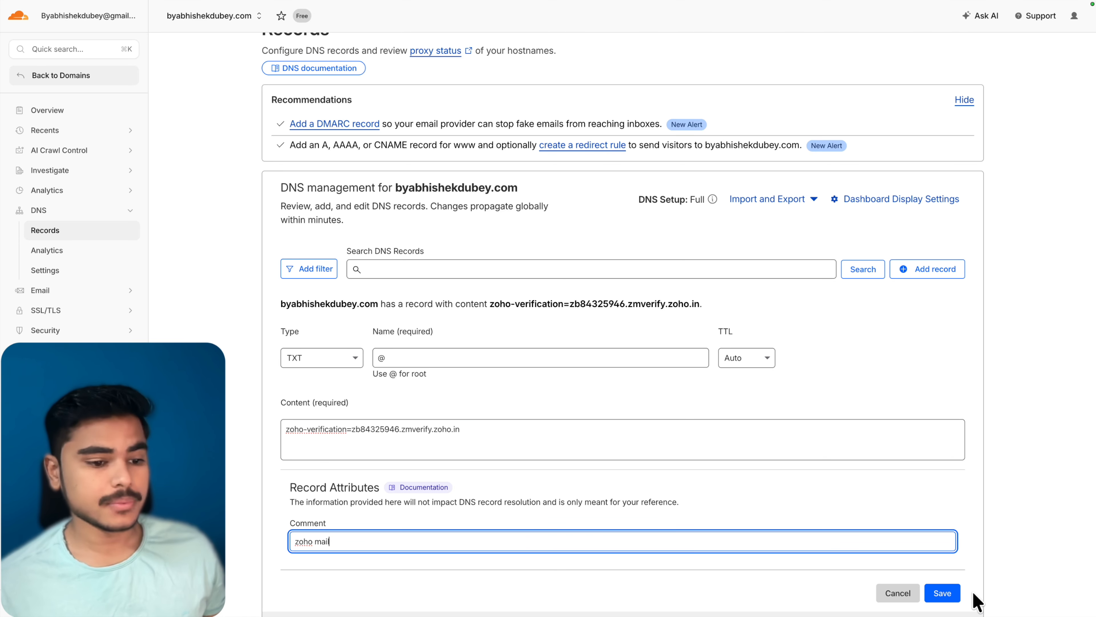
left_click(943, 593)
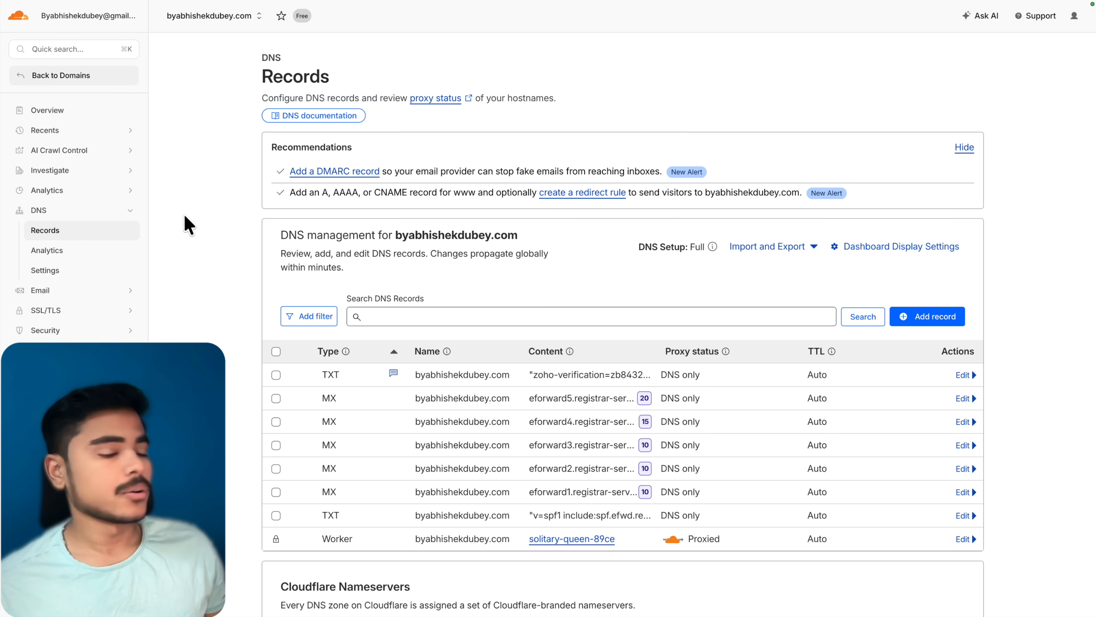
key("ctrl+Tab")
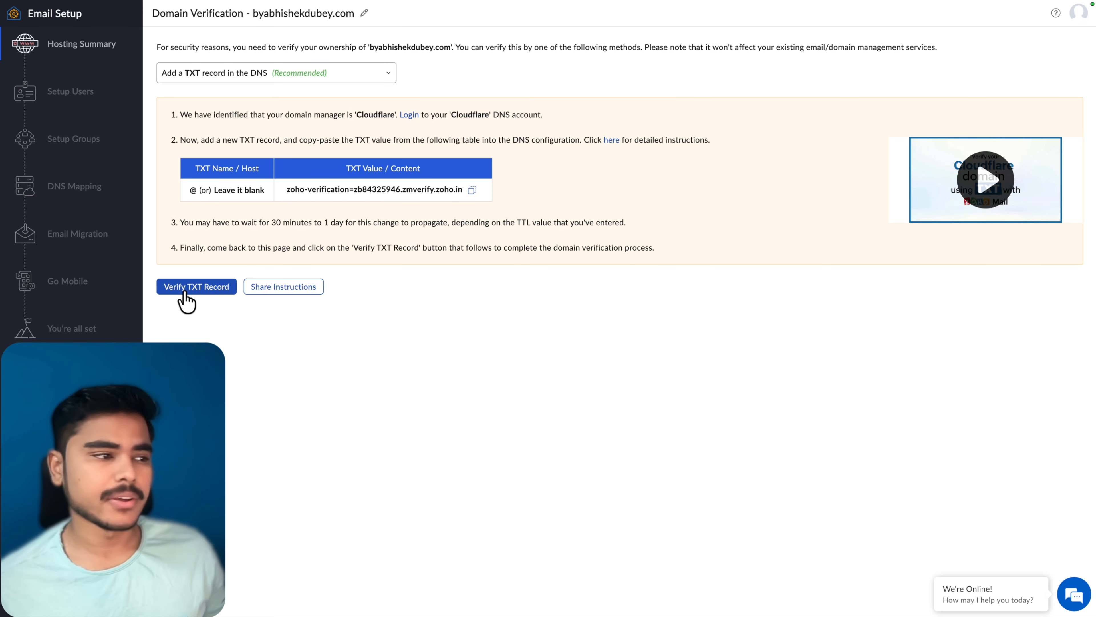
Step: Verify the TXT record in Zoho and proceed past groups setup to the DNS Mapping step
left_click(186, 289)
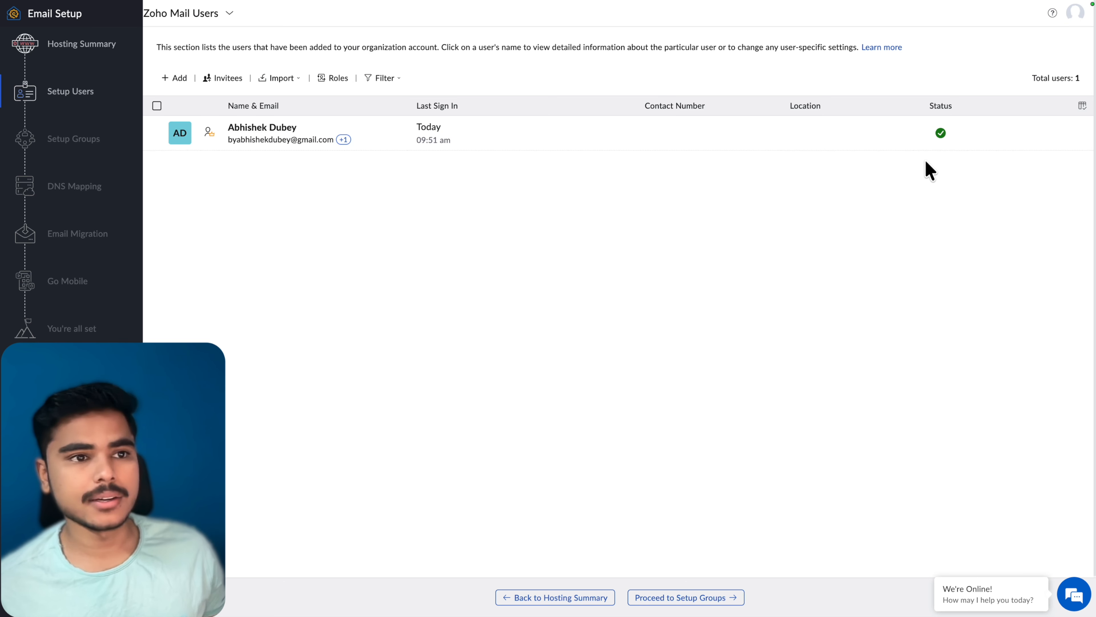
left_click(688, 600)
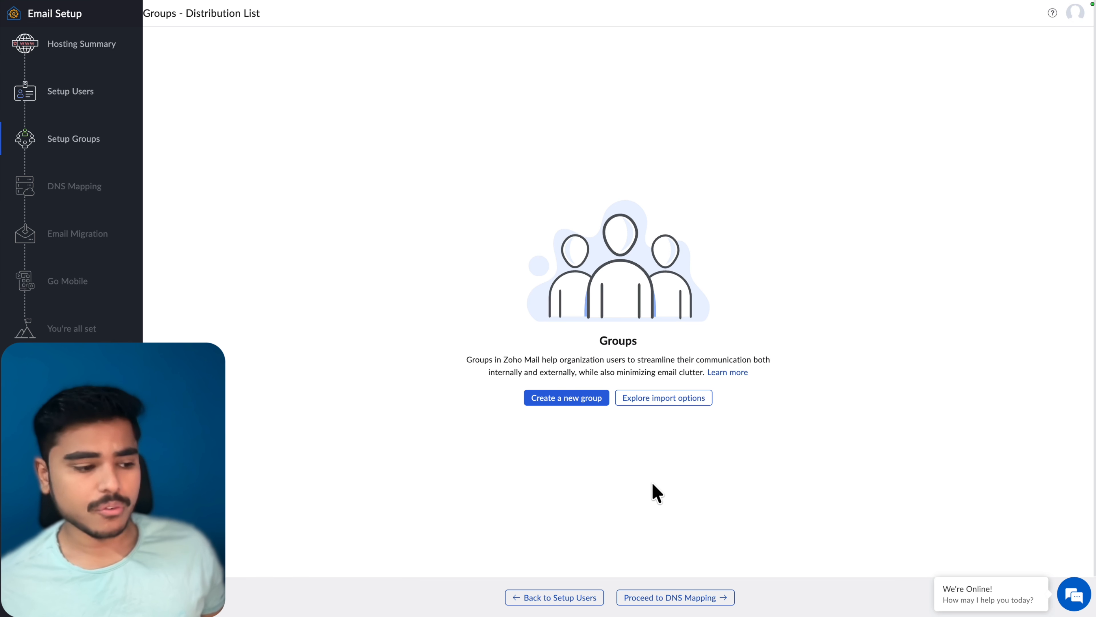
left_click(689, 603)
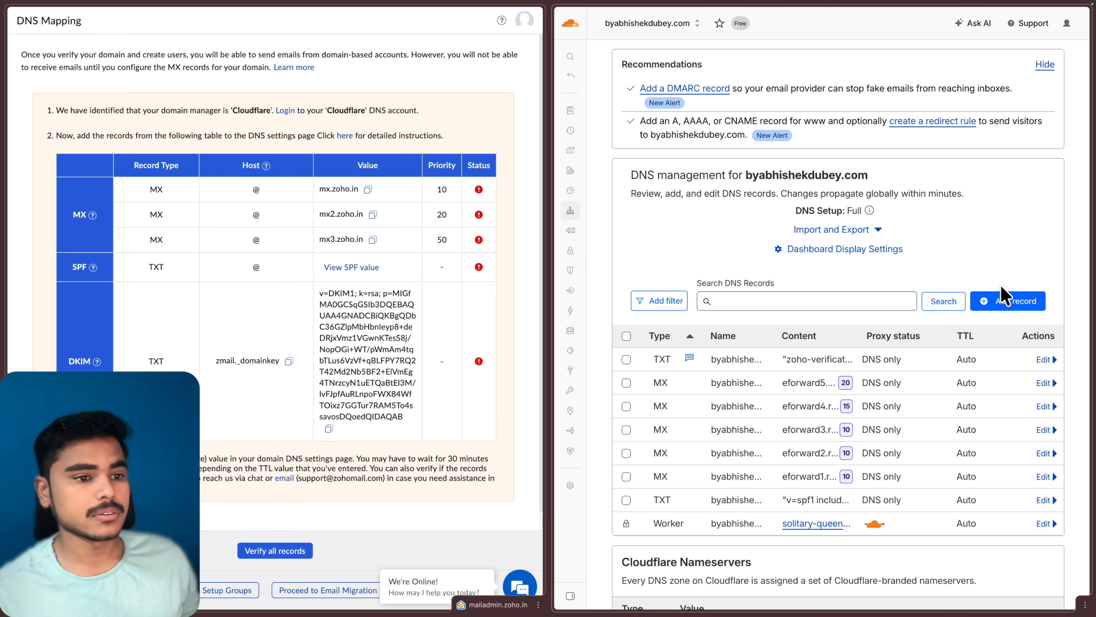
Step: Add a root MX record pointing to mx.zoho.in with priority 10
left_click(1006, 301)
left_click(708, 391)
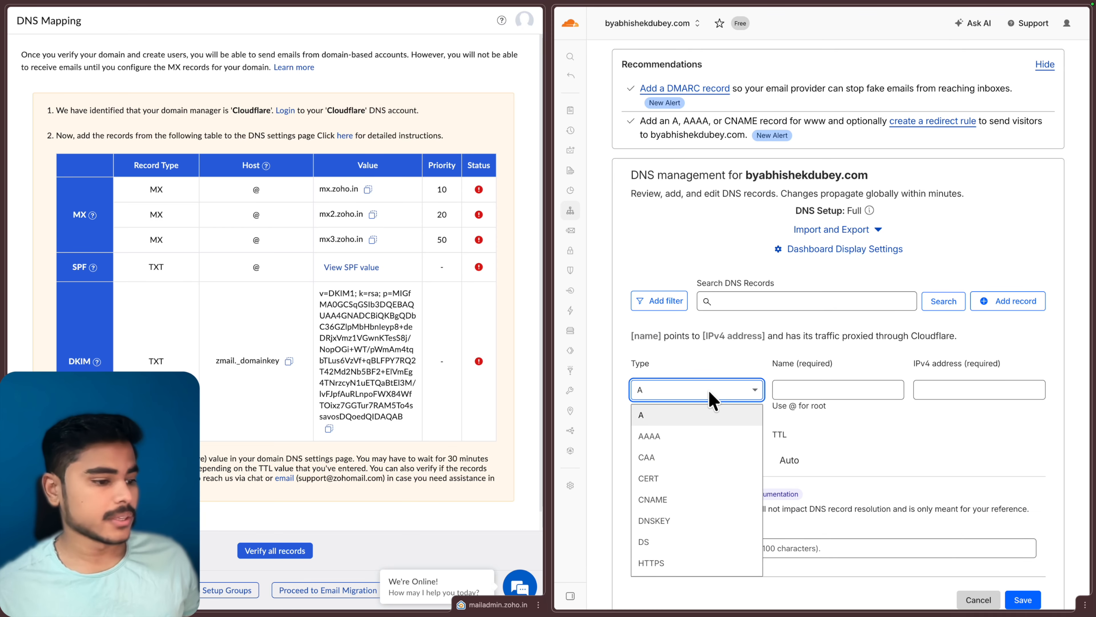
type("m")
left_click(683, 444)
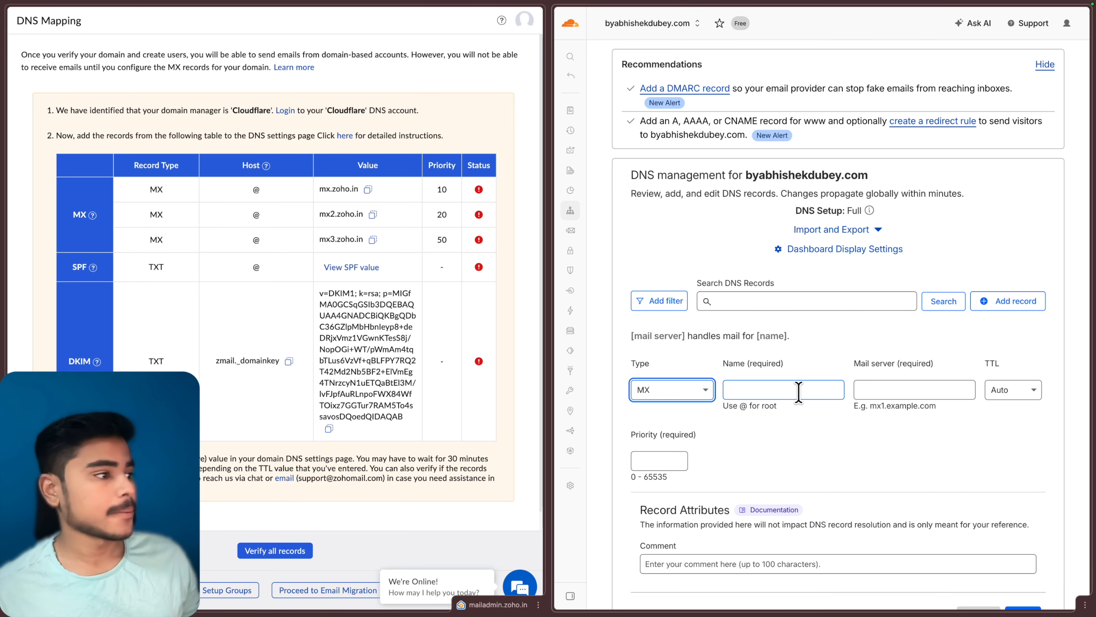
left_click(799, 392)
type("@")
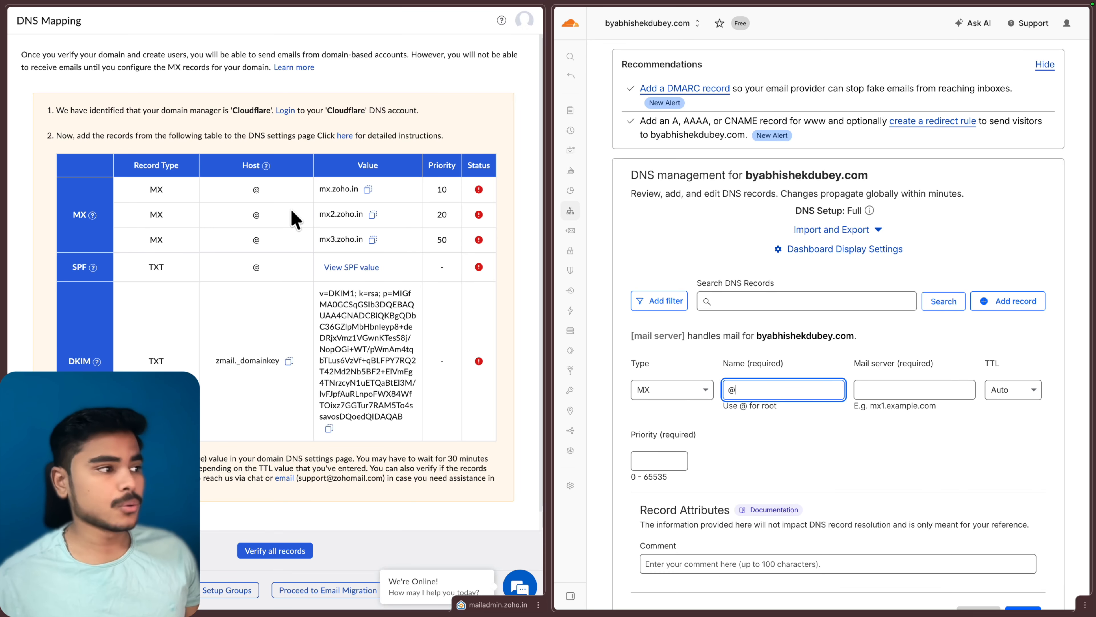
left_click(368, 189)
left_click(367, 188)
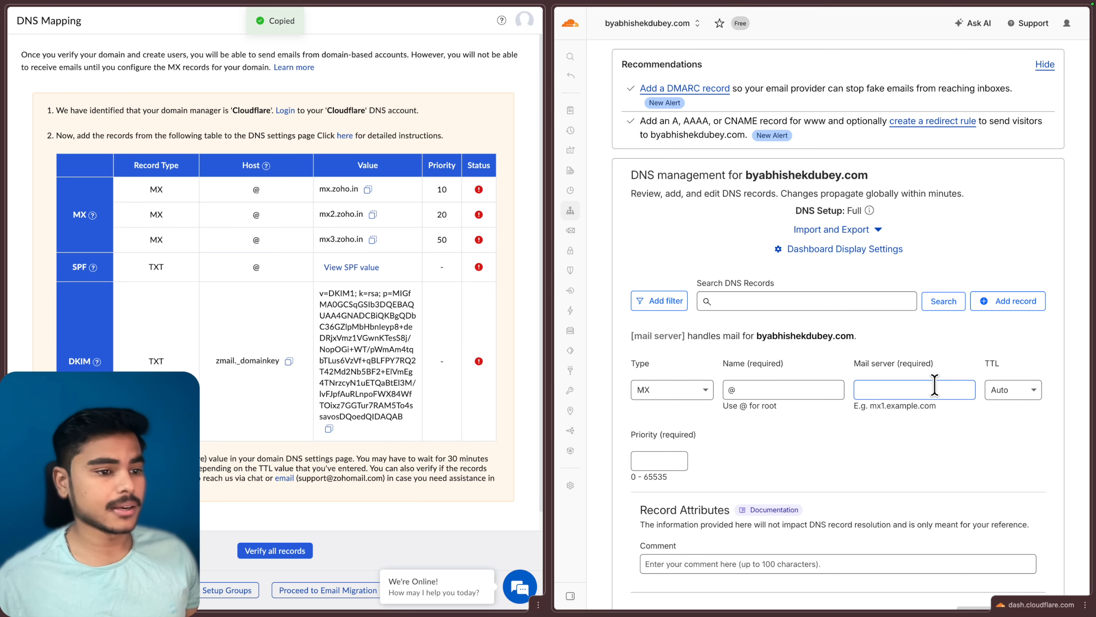
left_click(933, 389)
scroll(934, 390, "down", 1)
key("ctrl+v")
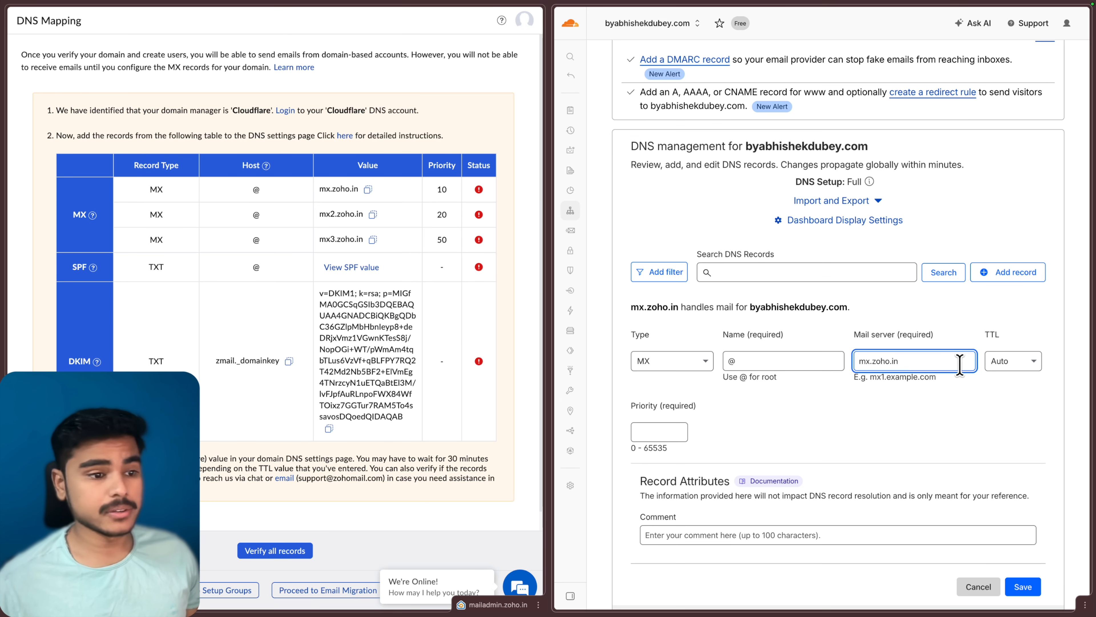
left_click(655, 433)
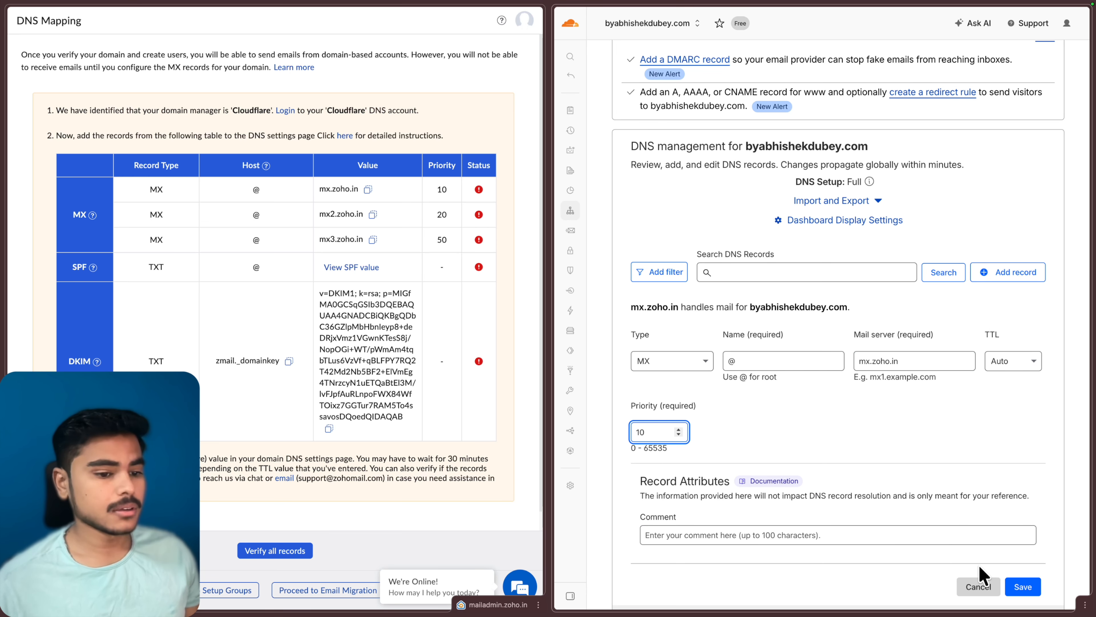
left_click(1023, 586)
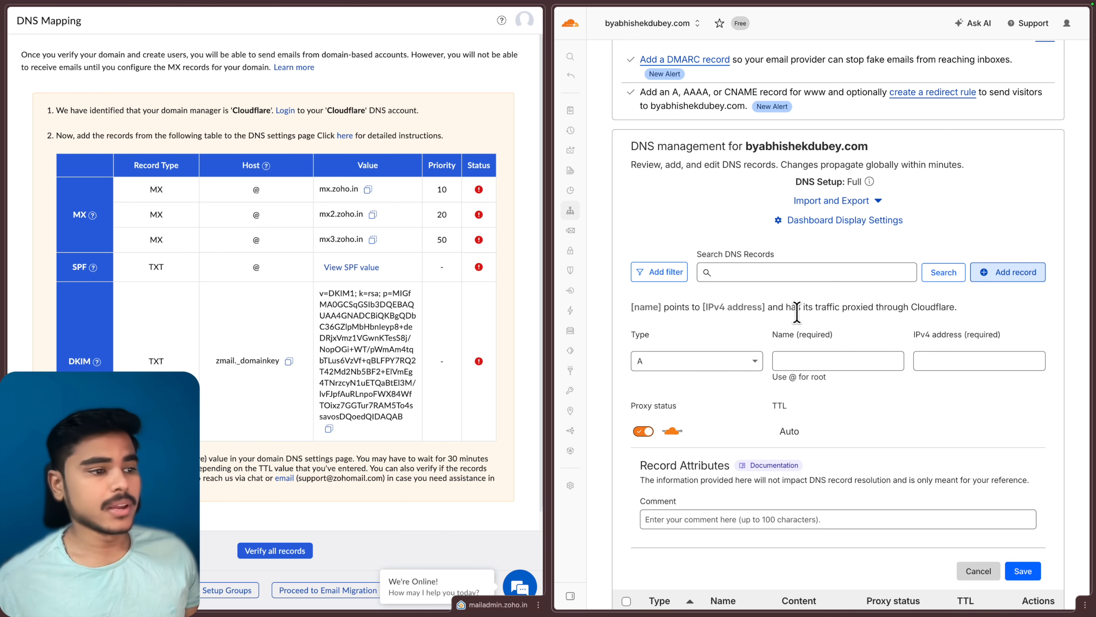
Step: Add a second MX record pointing to mx2.zoho.in with priority 20
left_click(715, 366)
scroll(686, 496, "down", 2)
left_click(678, 526)
left_click(373, 214)
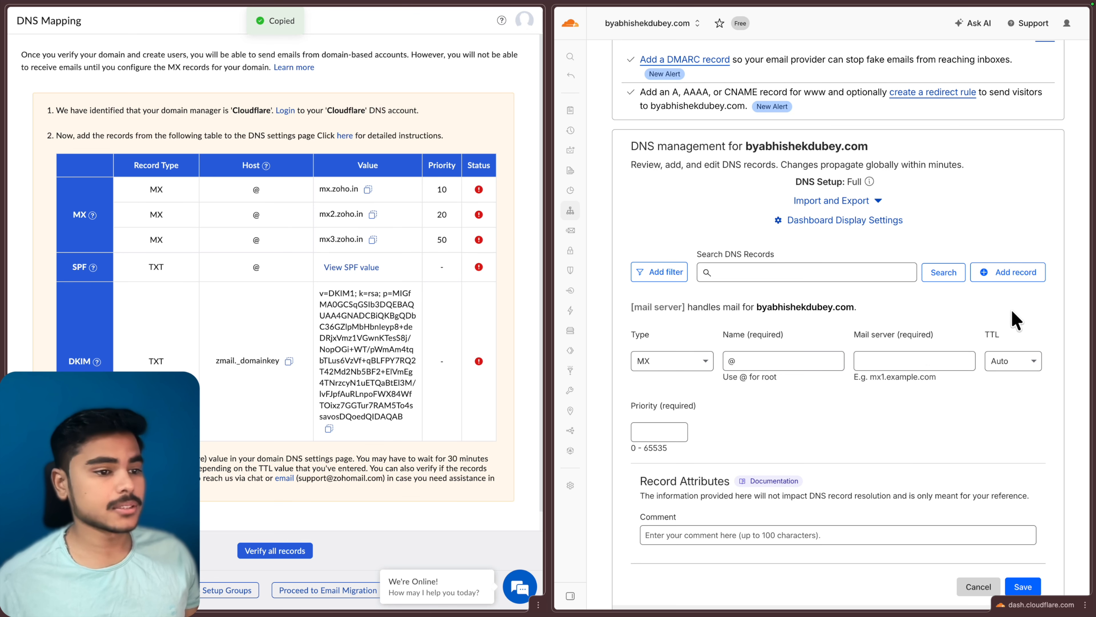
left_click(908, 361)
key("ctrl+v")
left_click(654, 428)
type("20")
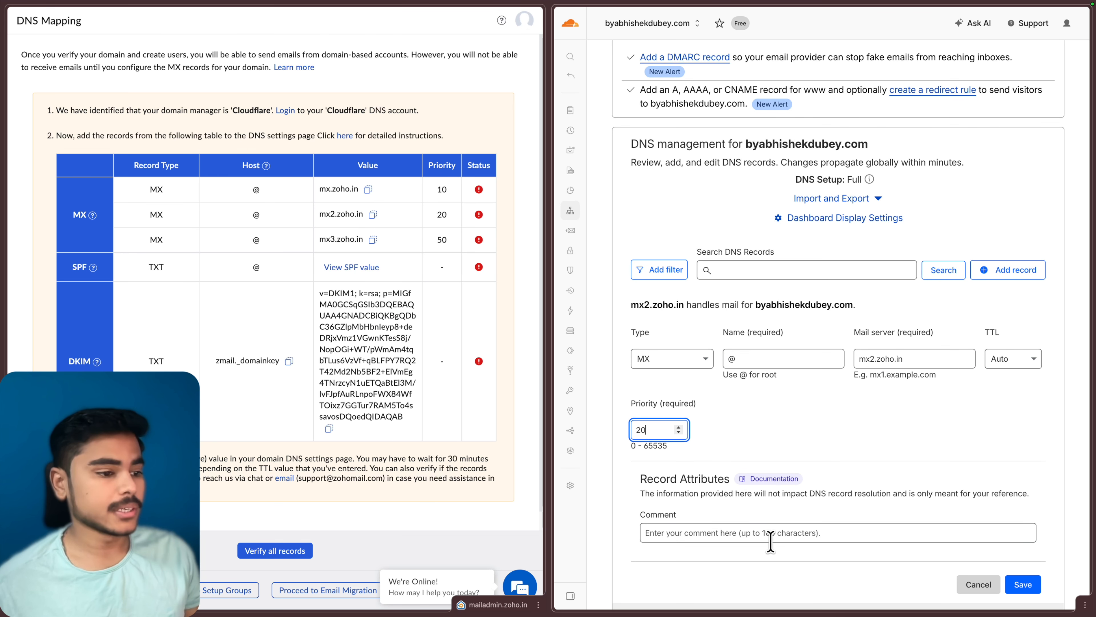
left_click(1025, 584)
Step: Add a third MX record pointing to mx3.zoho.in with priority 50
left_click(372, 238)
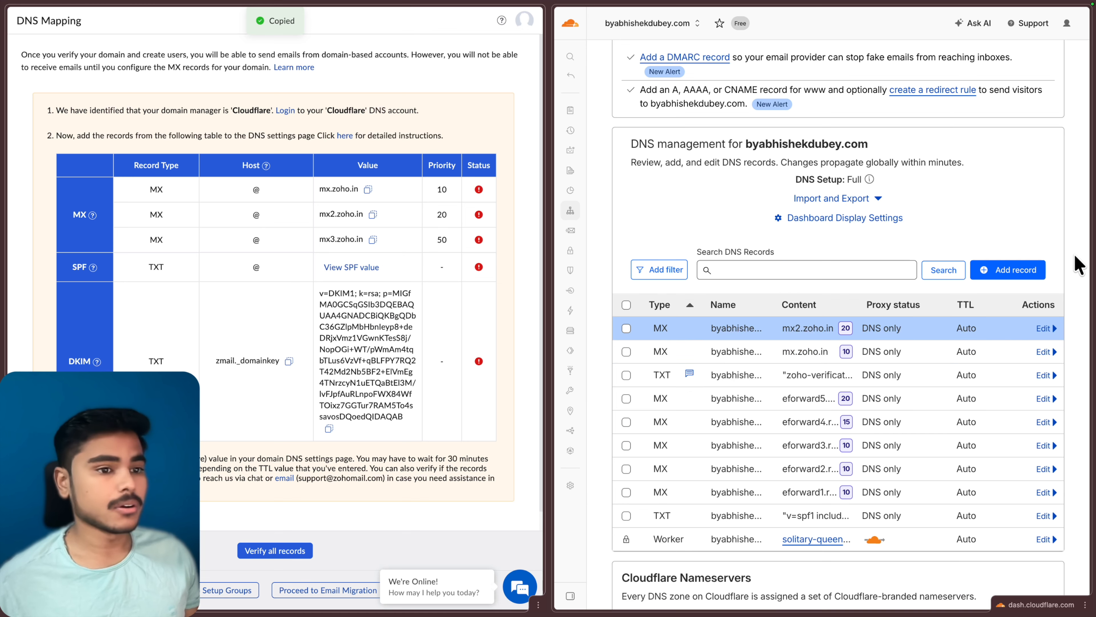
left_click(1007, 270)
left_click(914, 358)
key("ctrl+v")
left_click(643, 429)
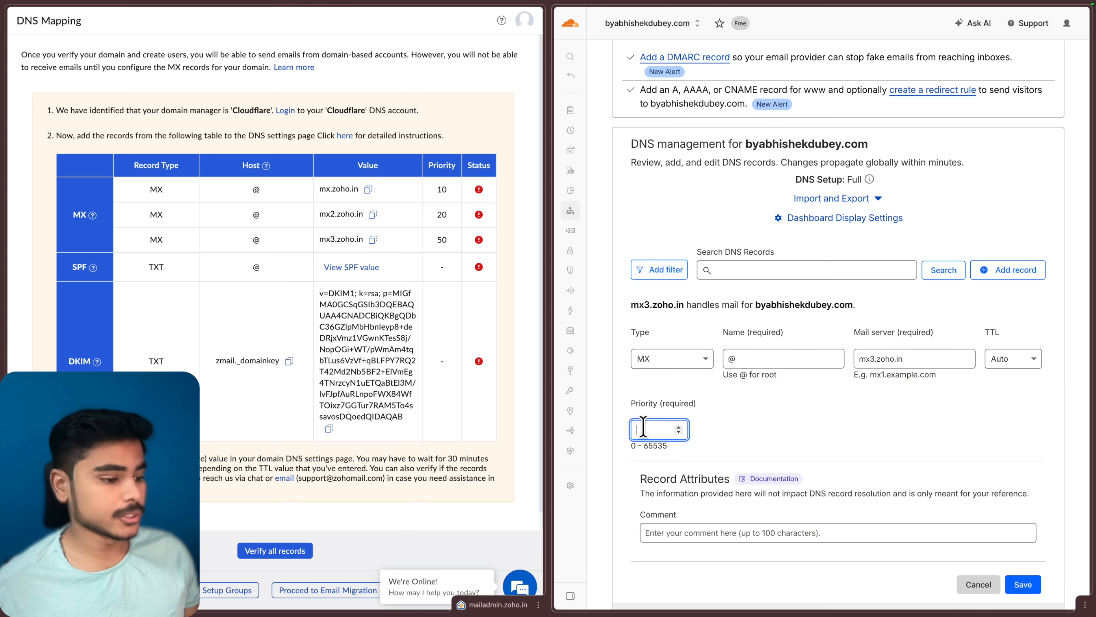
type("50")
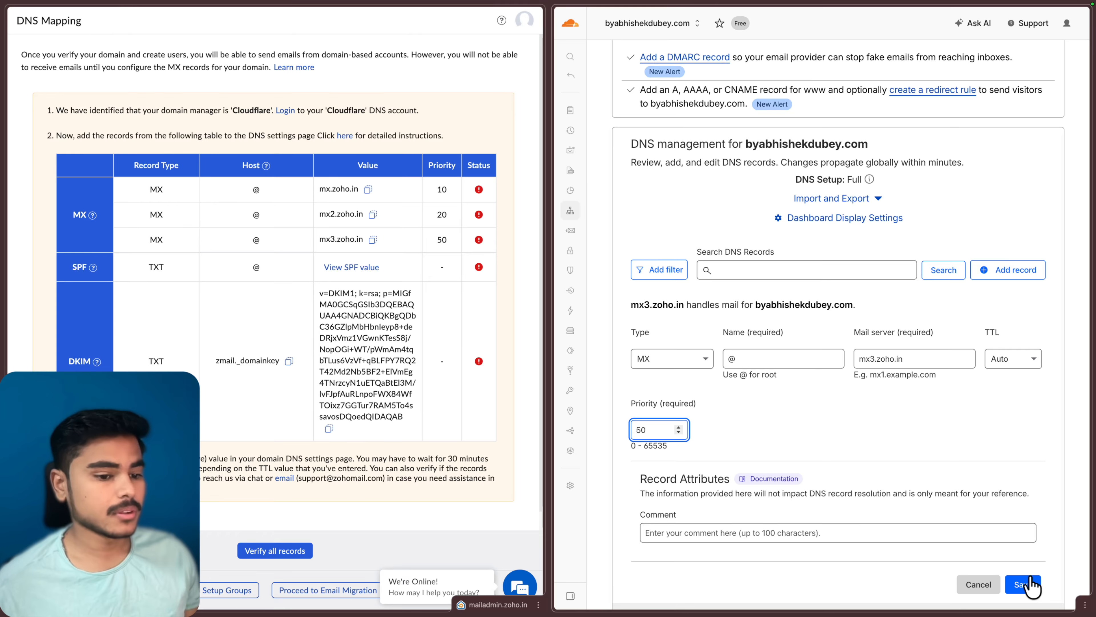
left_click(1023, 584)
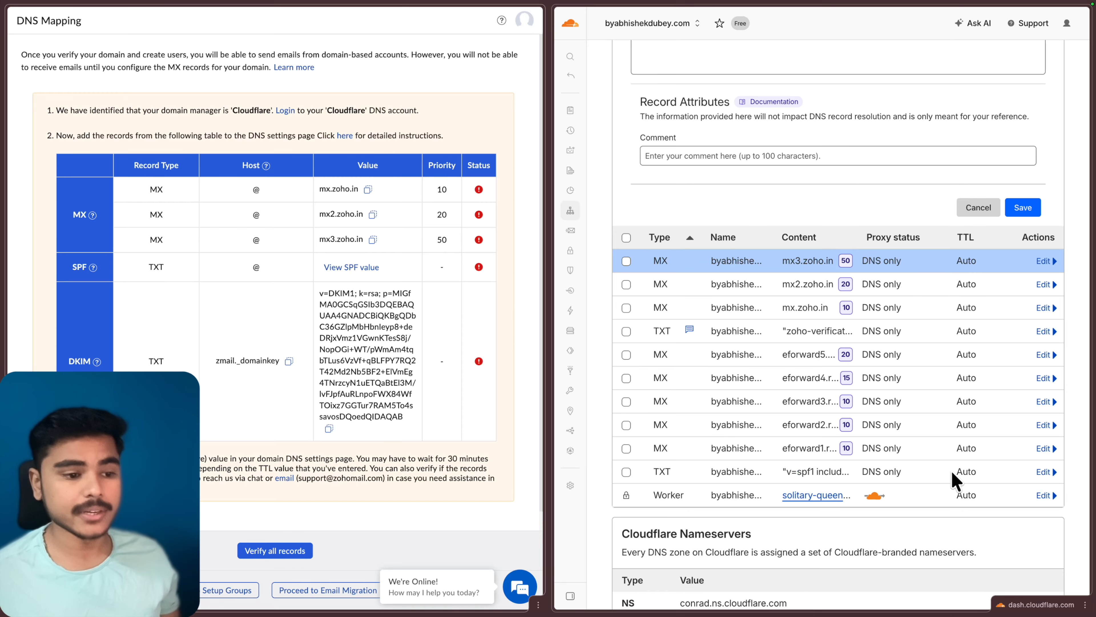
Step: Replace the existing SPF TXT record's content with v=spf1 include:zoho.in ~all and save it
left_click(1044, 471)
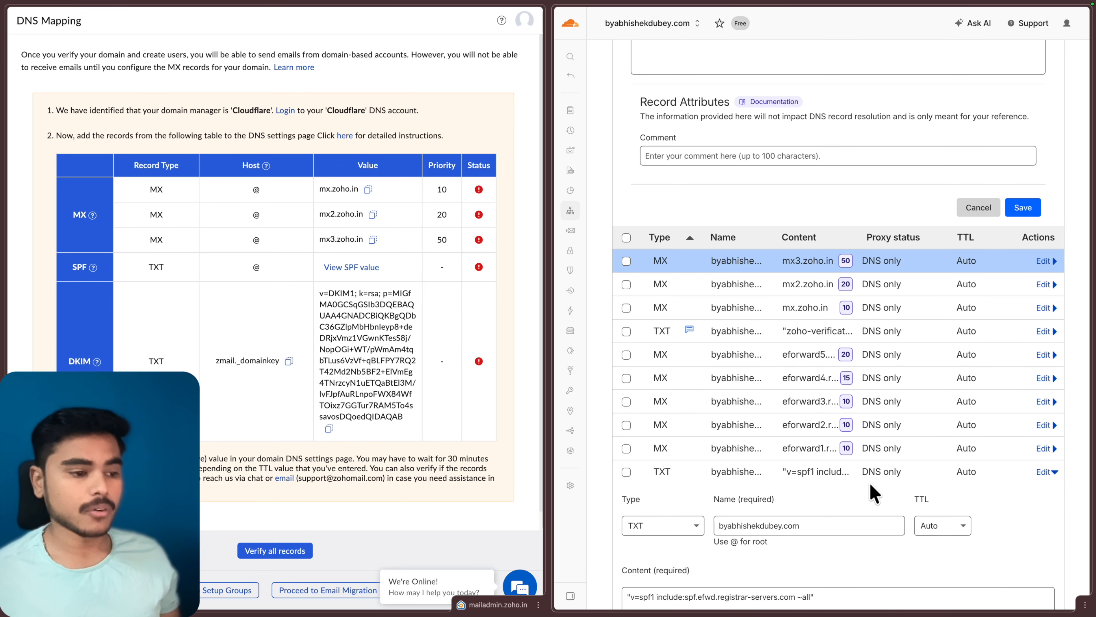
scroll(852, 505, "down", 2)
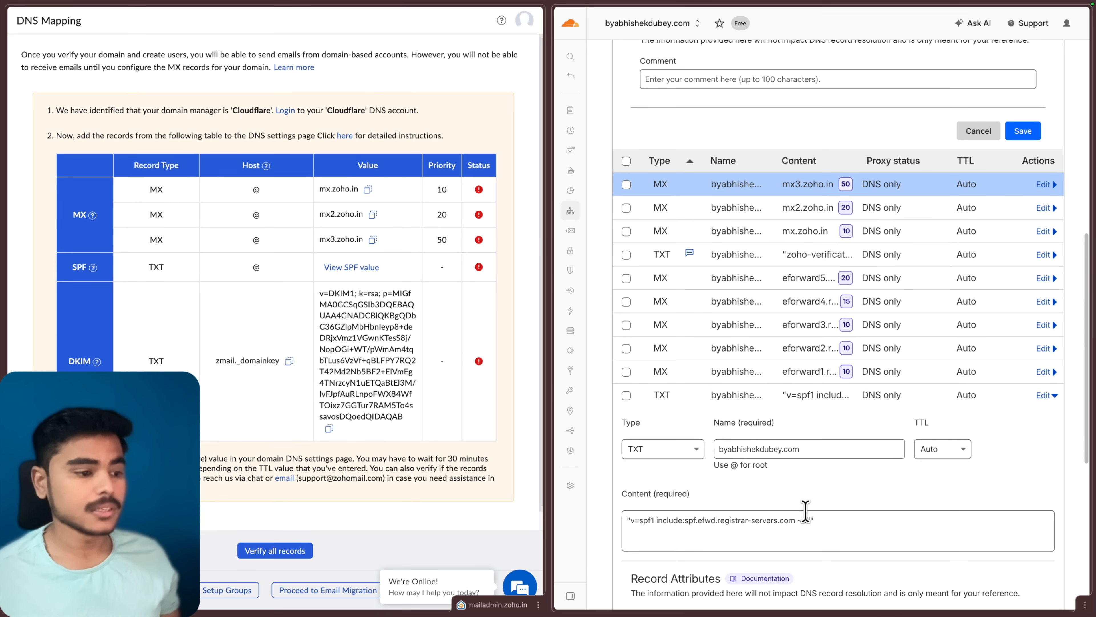
left_click(350, 268)
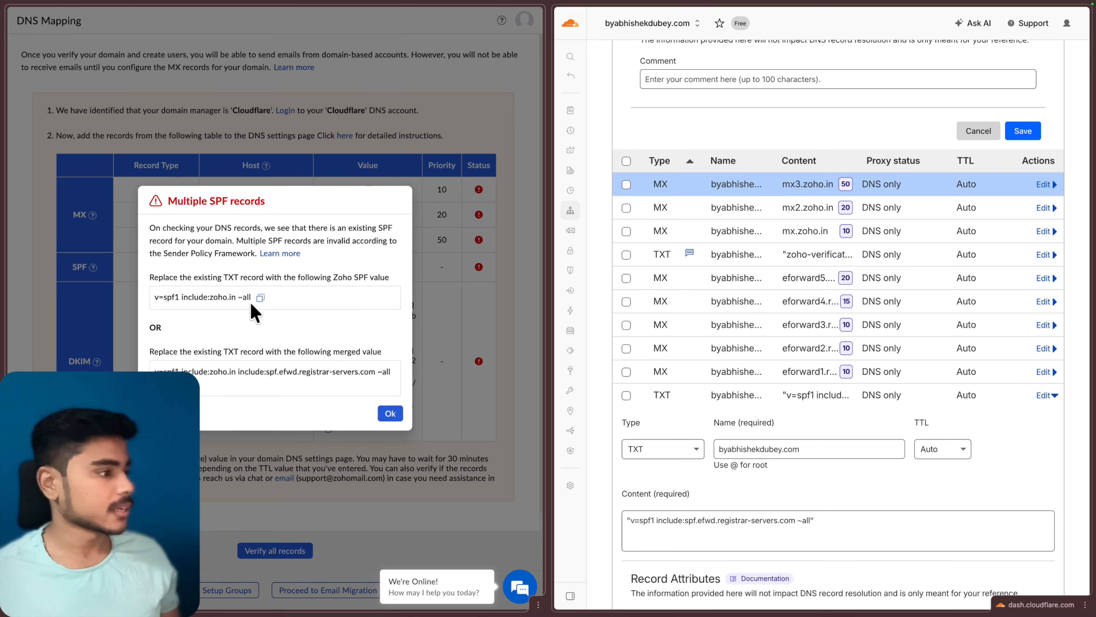
left_click(261, 297)
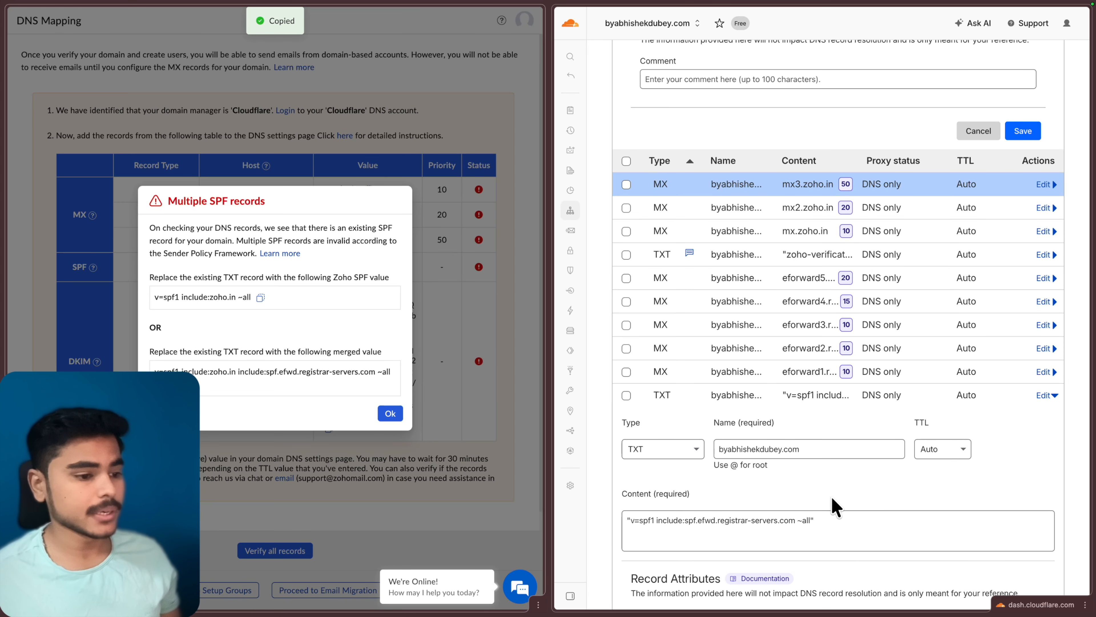
left_click(875, 518)
key("ctrl+a")
key("BackSpace")
key("ctrl+v")
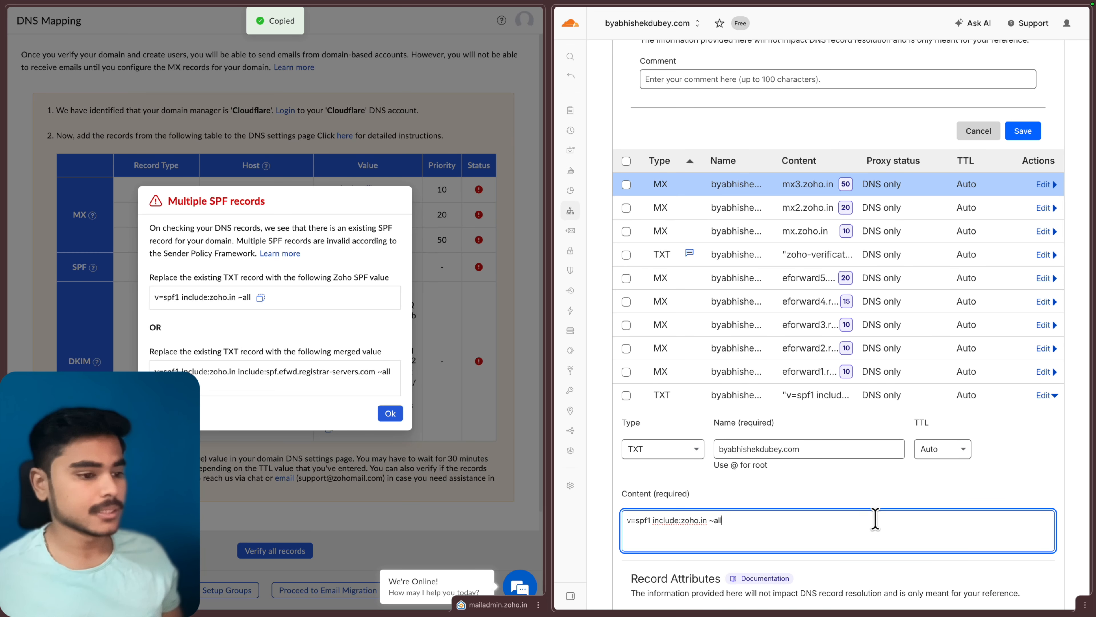
scroll(863, 505, "down", 1)
scroll(861, 501, "down", 1)
left_click(1031, 598)
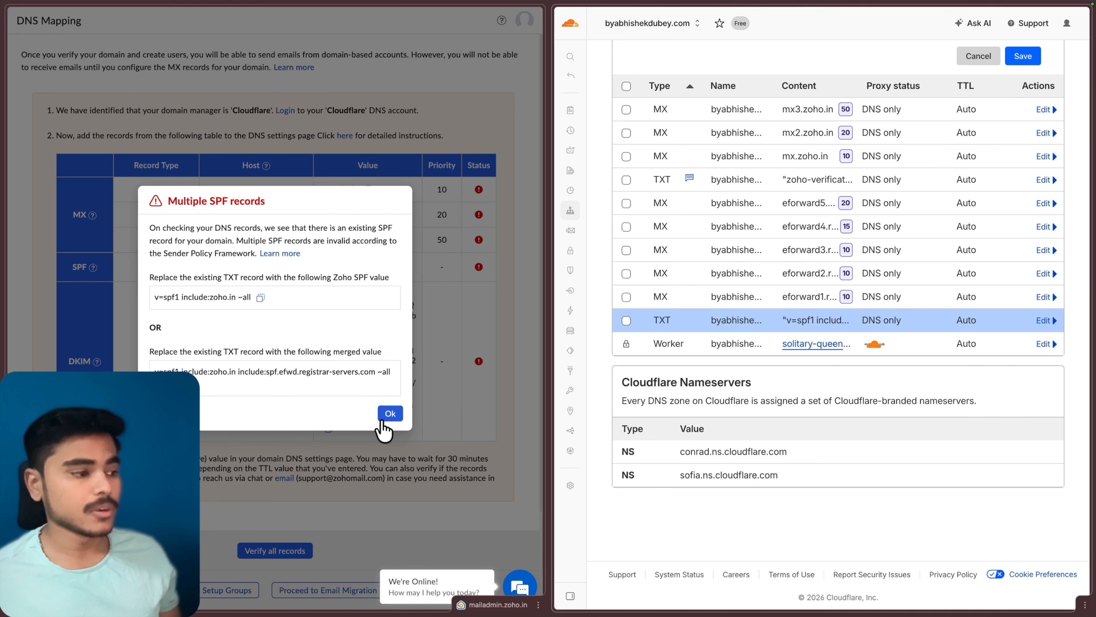
left_click(389, 414)
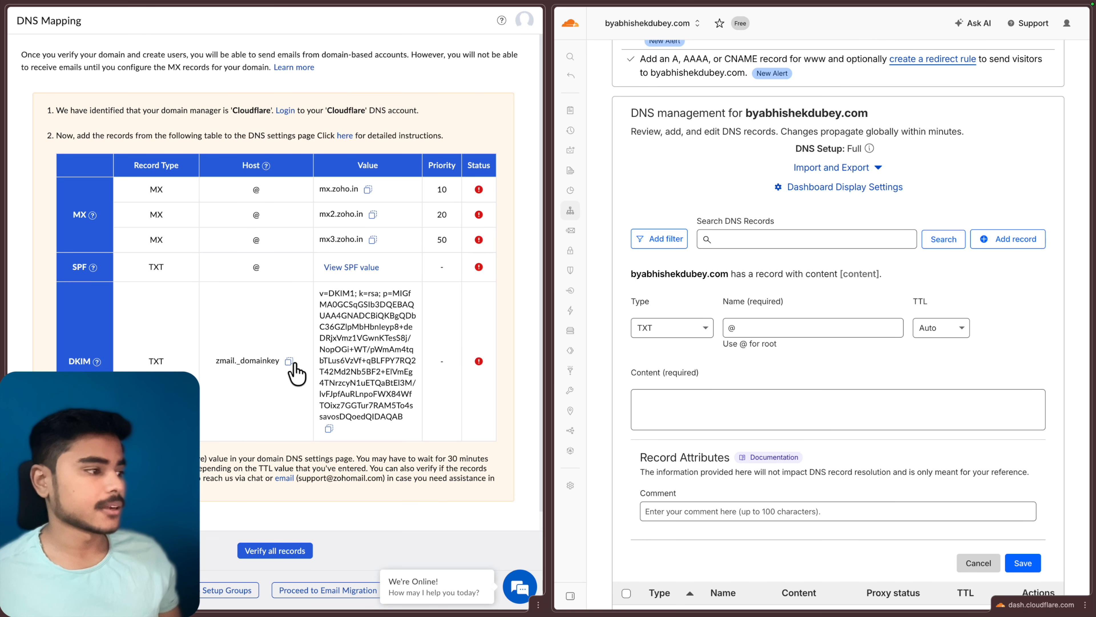
Step: Save a TXT record named zmail._domainkey with Zoho's DKIM key as its content
left_click(288, 361)
left_click(775, 328)
key("BackSpace")
key("ctrl+v")
left_click(742, 404)
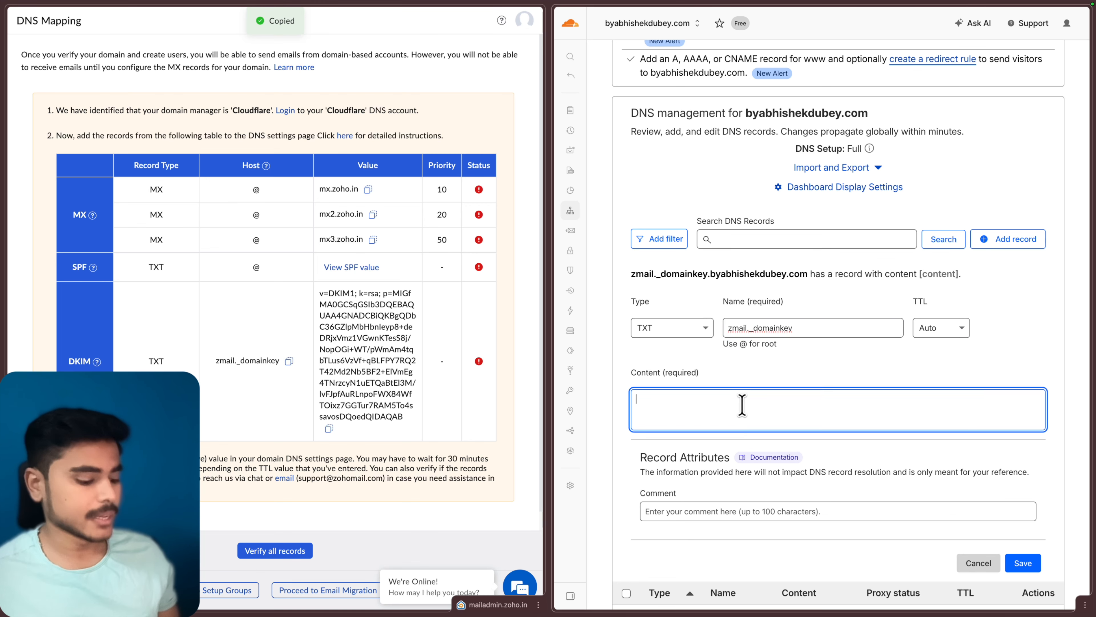
key("ctrl+v")
scroll(923, 501, "down", 3)
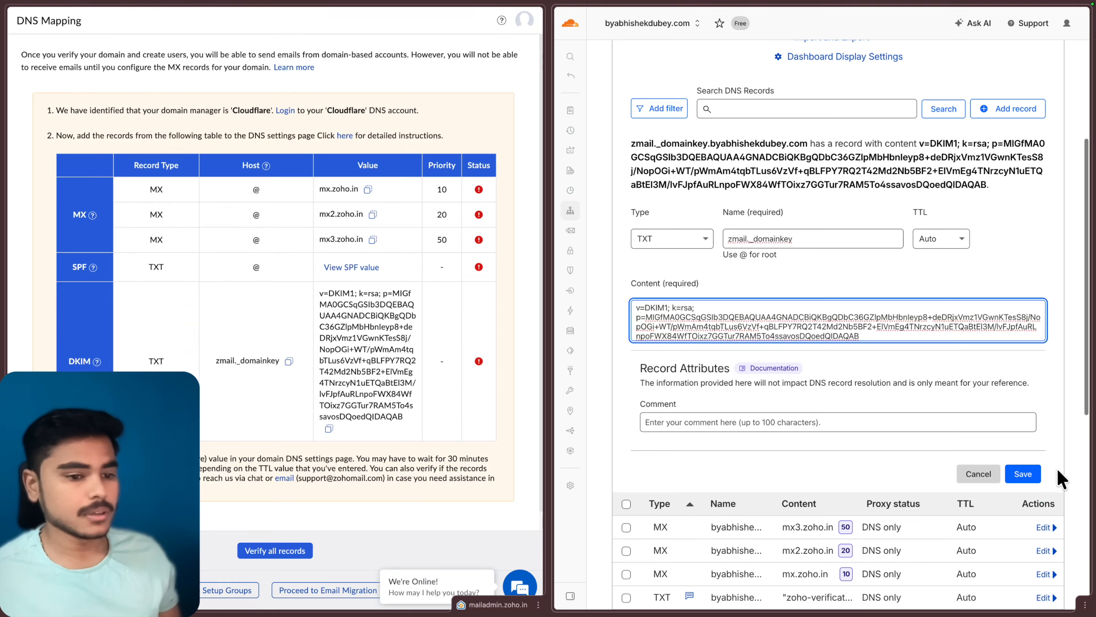
left_click(1024, 478)
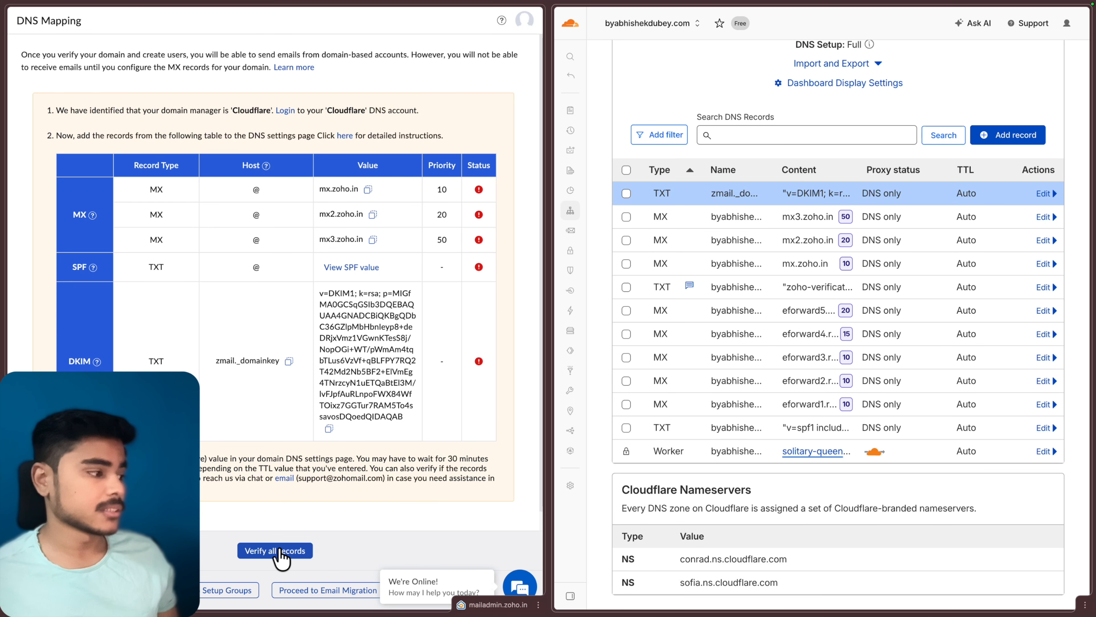
Step: Run Zoho's check of all DNS records and review the warning about five old eforward MX records
left_click(270, 551)
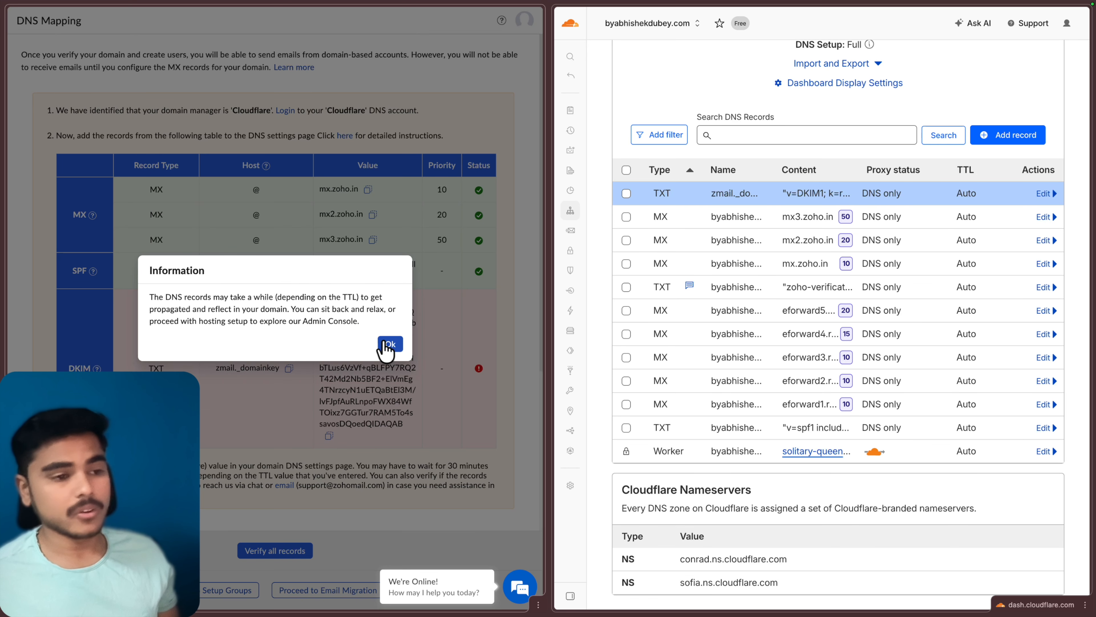
left_click(388, 345)
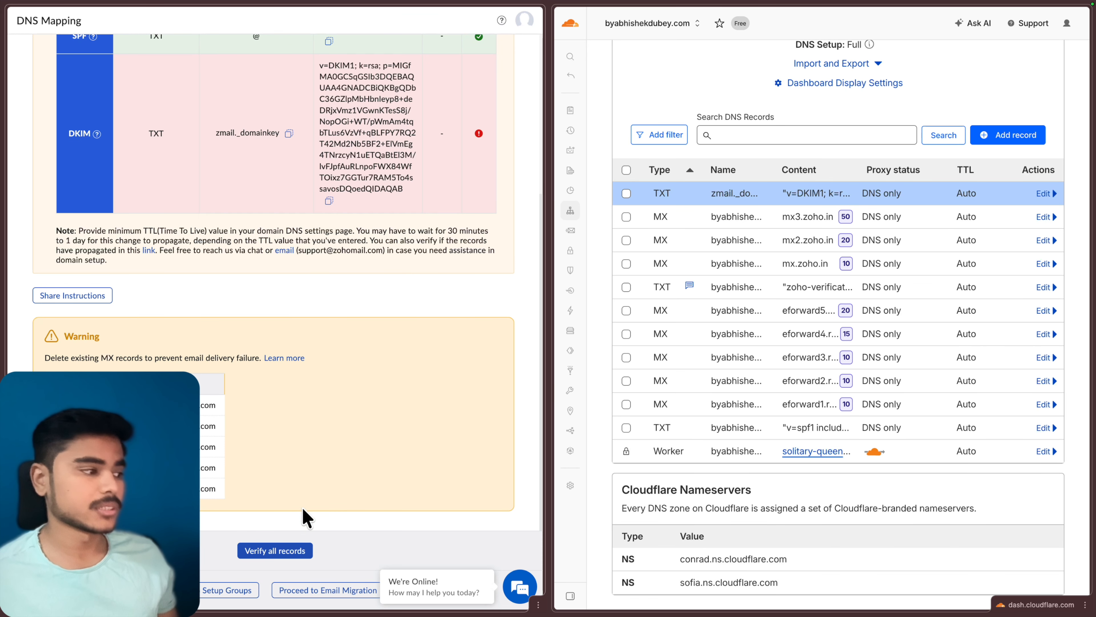
scroll(288, 416, "up", 5)
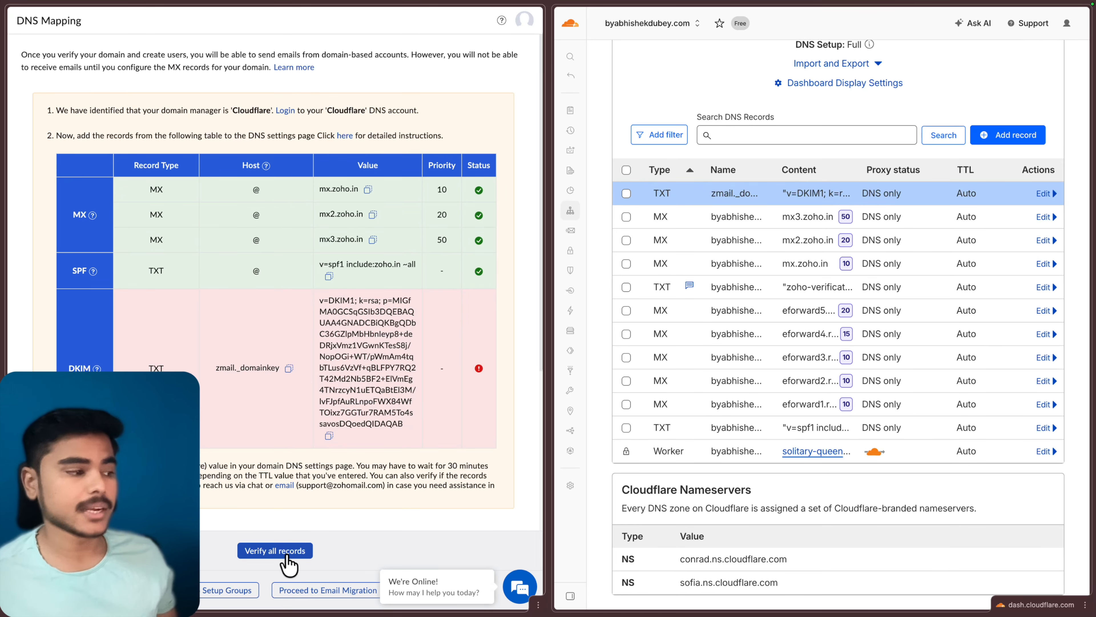
scroll(264, 361, "down", 2)
scroll(264, 360, "down", 3)
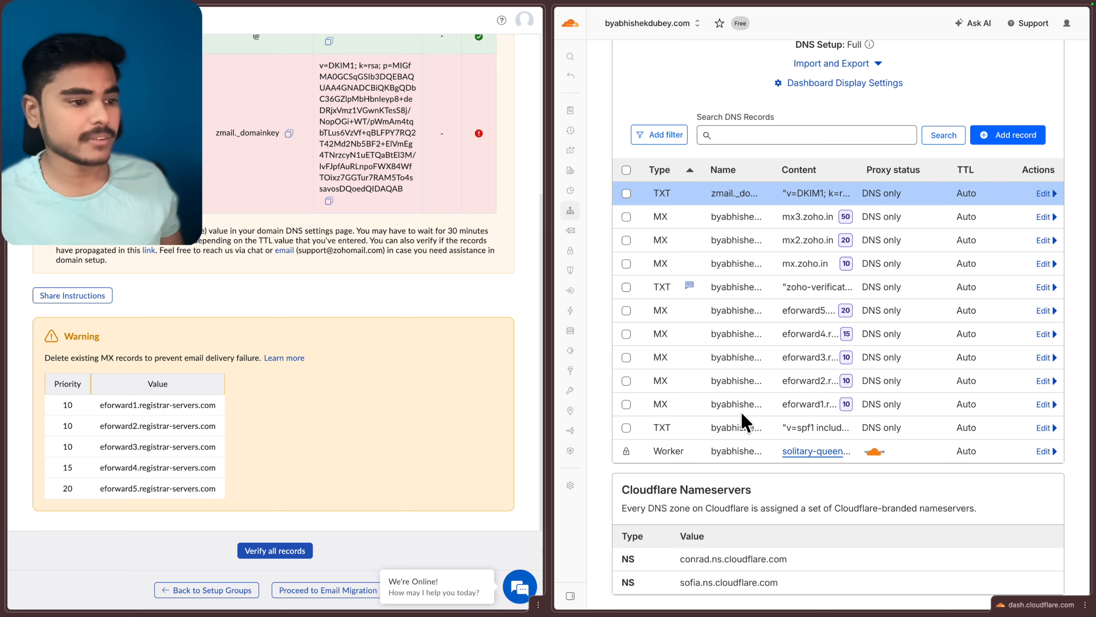
Step: Delete the five old eforward MX records in Cloudflare, then verify all DNS records in Zoho
left_click(627, 310)
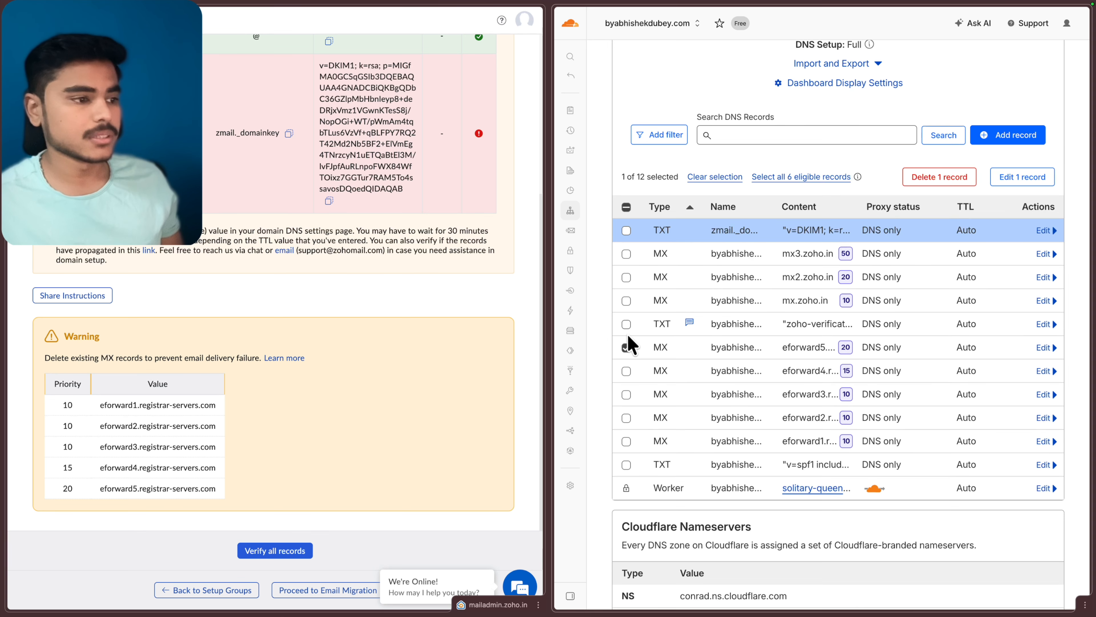
left_click(626, 370)
left_click(627, 394)
left_click(626, 417)
left_click(626, 440)
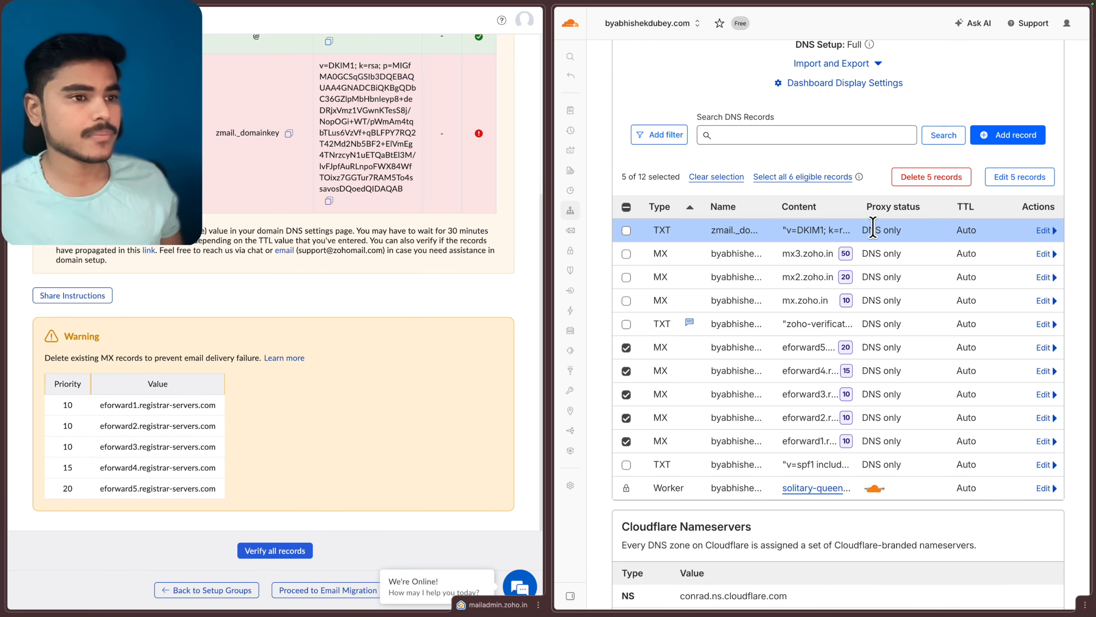
left_click(944, 182)
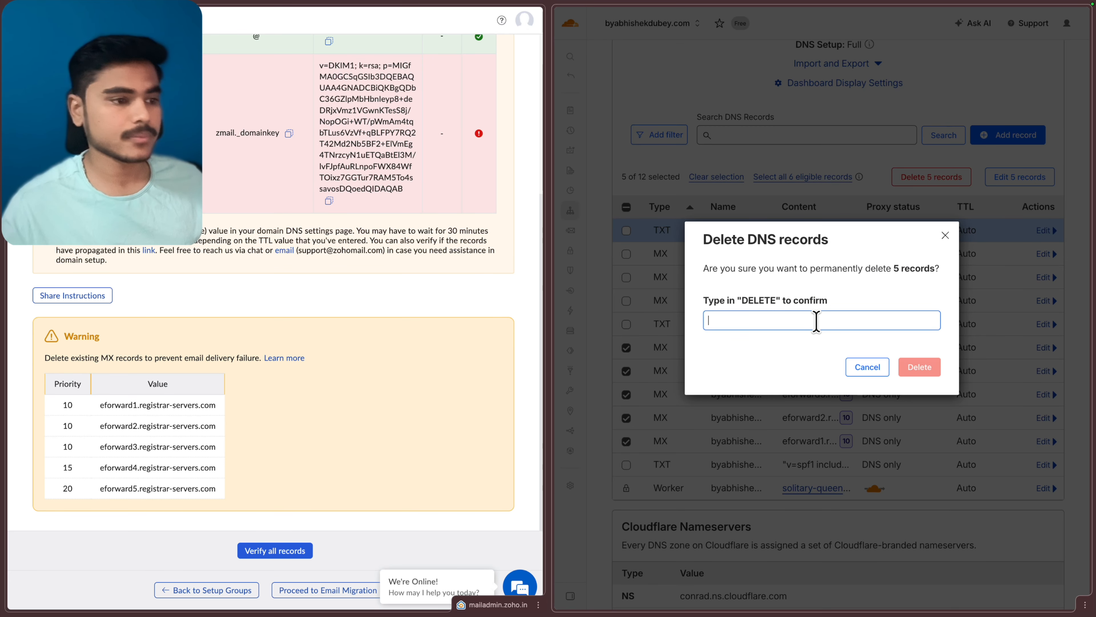
left_click(816, 320)
type("DELETE")
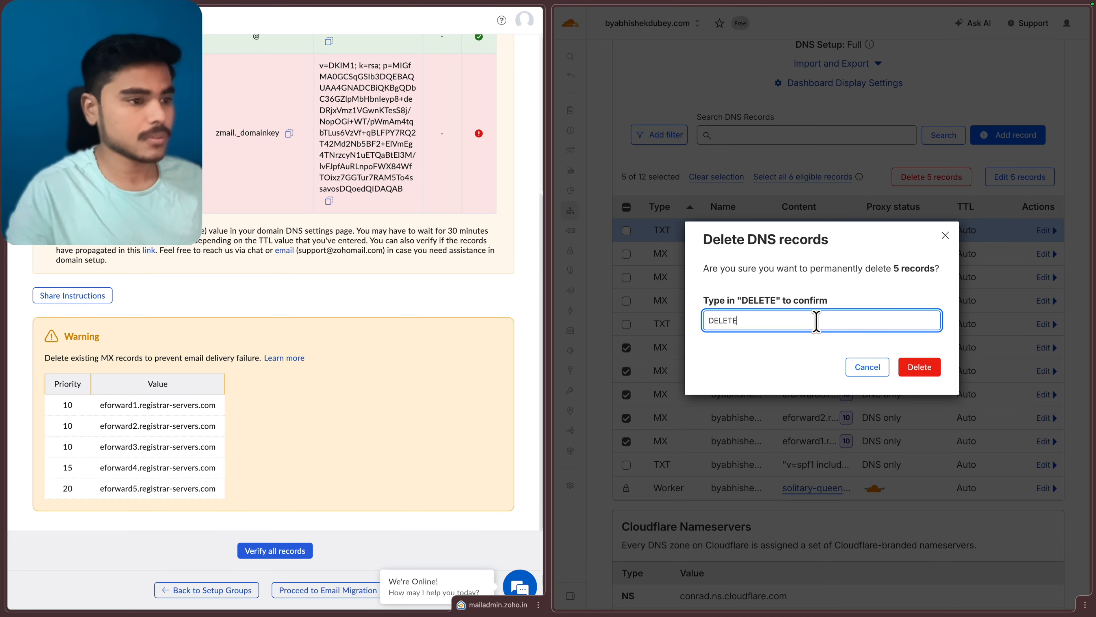
left_click(918, 369)
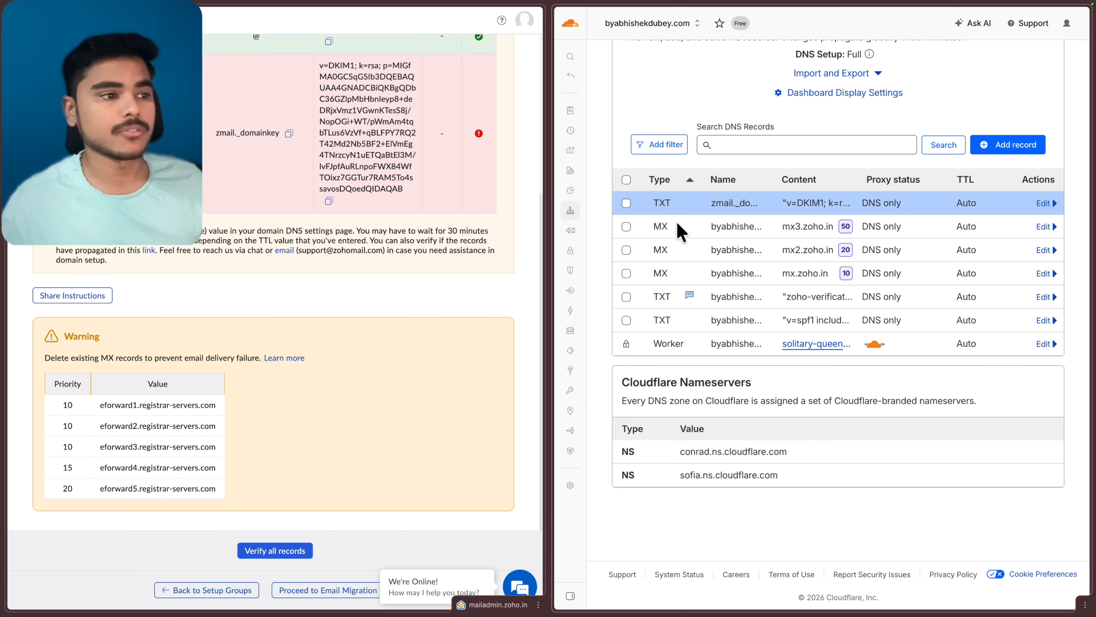
left_click(275, 550)
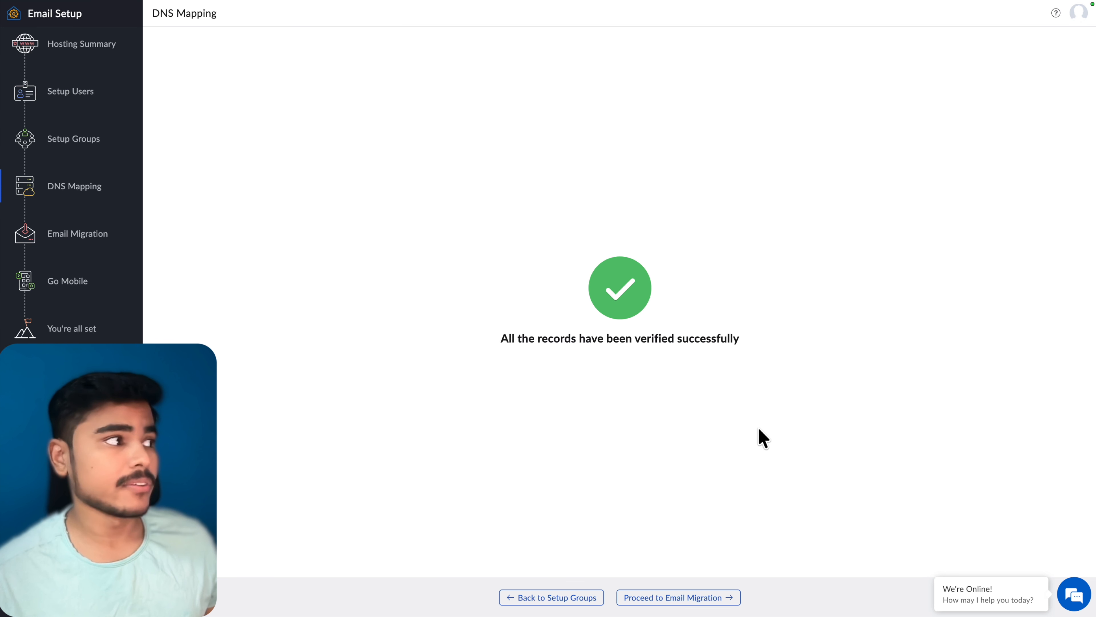
Step: Open the Setup Users page listing the organisation's mail users
left_click(66, 97)
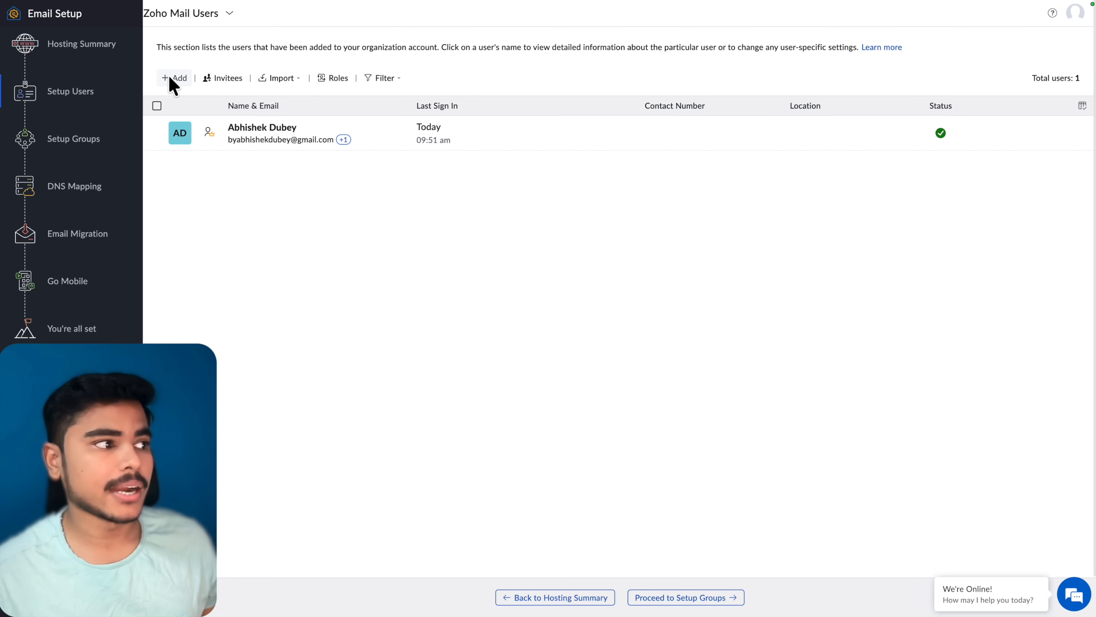
Step: Add a new domain user with a custom username, Chrome's strong password and no forced password change
left_click(172, 82)
left_click(244, 93)
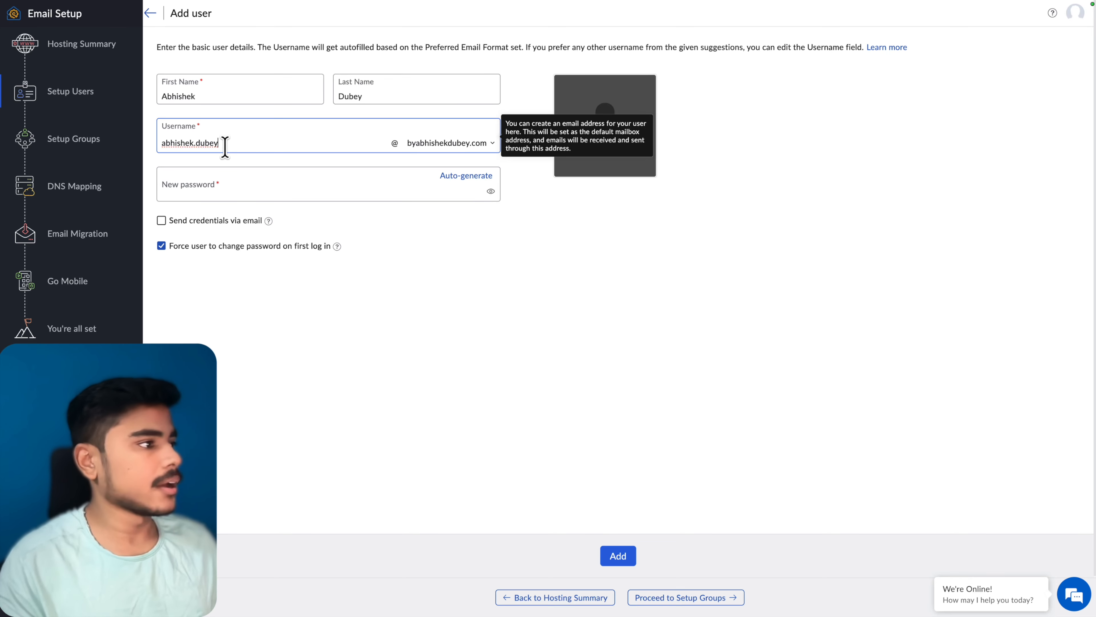
key("ctrl+a")
key("BackSpace")
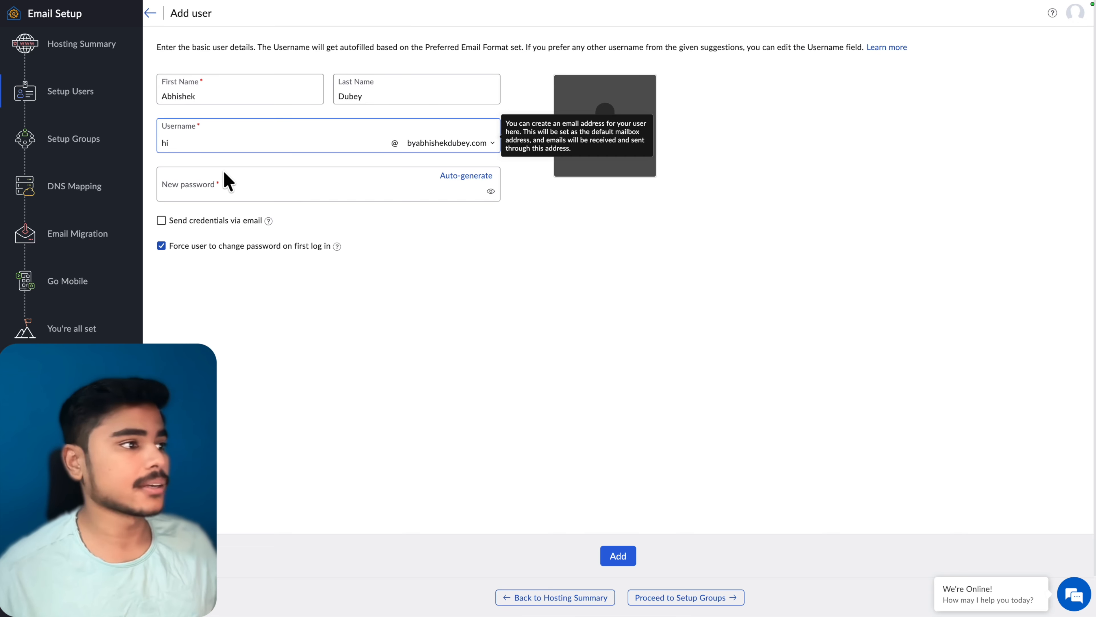
left_click(346, 195)
left_click(431, 288)
left_click(194, 251)
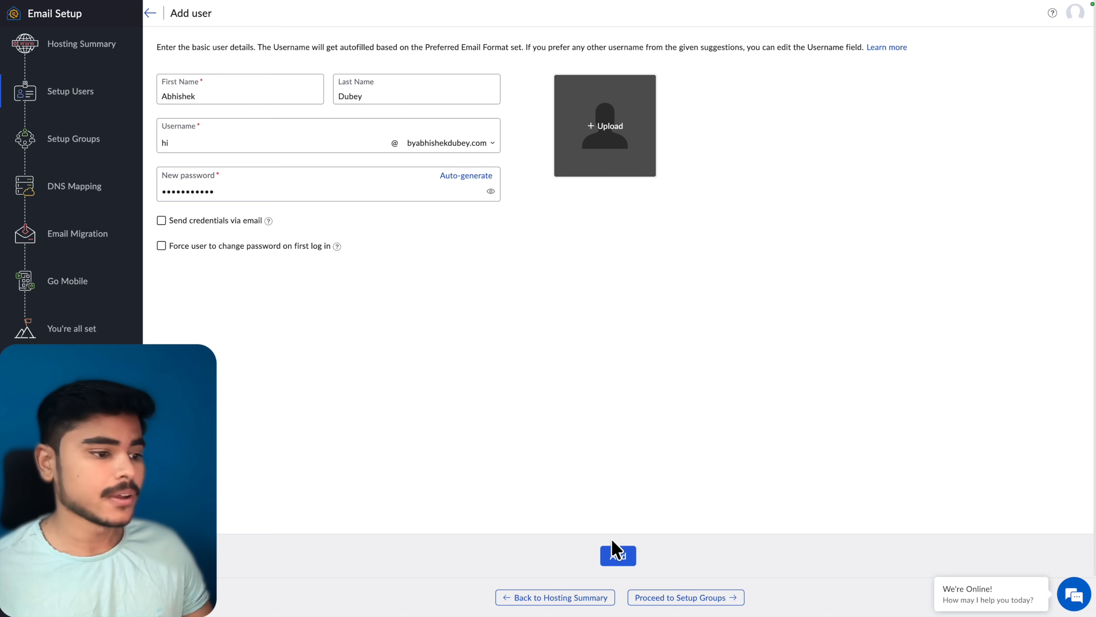
left_click(619, 556)
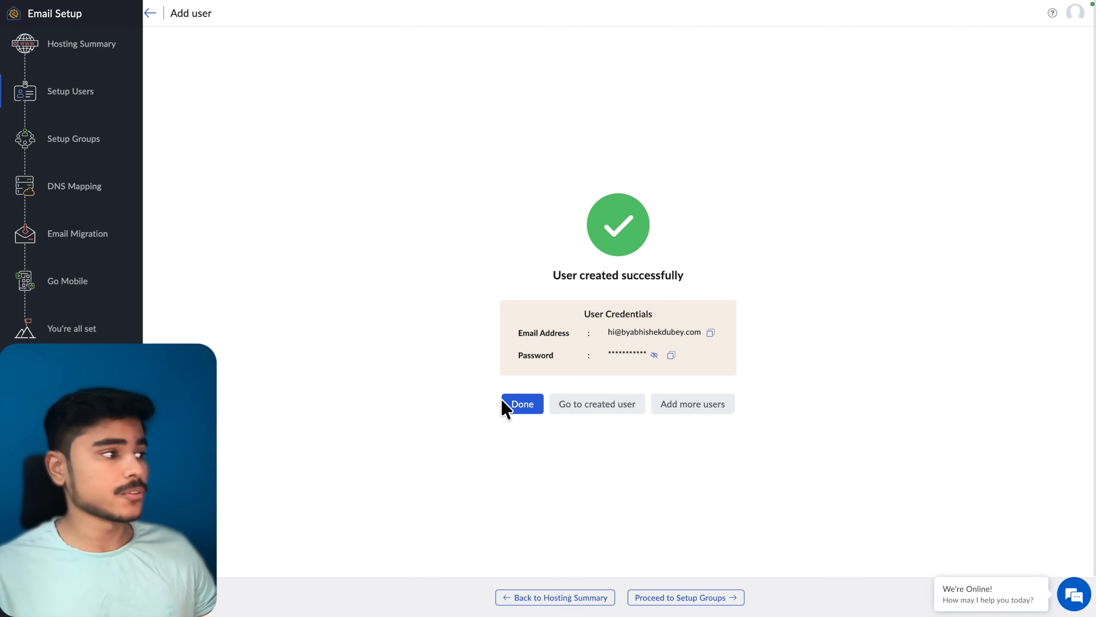
left_click(88, 186)
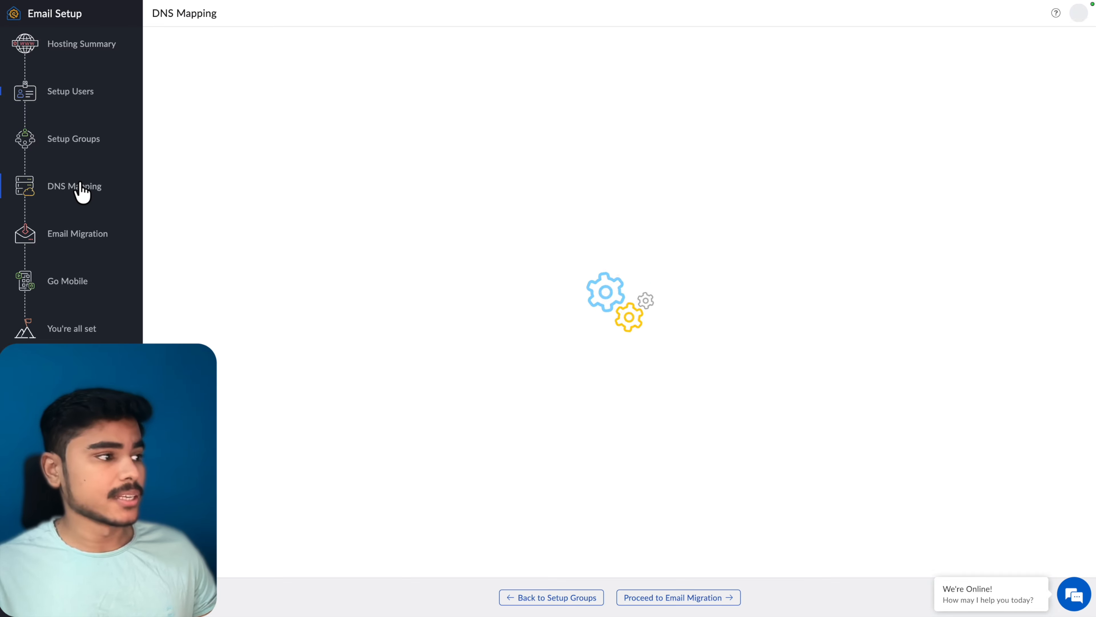
Step: Re-verify the DNS records, proceed past Email Migration and Go Mobile, and open the Admin Console
left_click(630, 559)
left_click(698, 601)
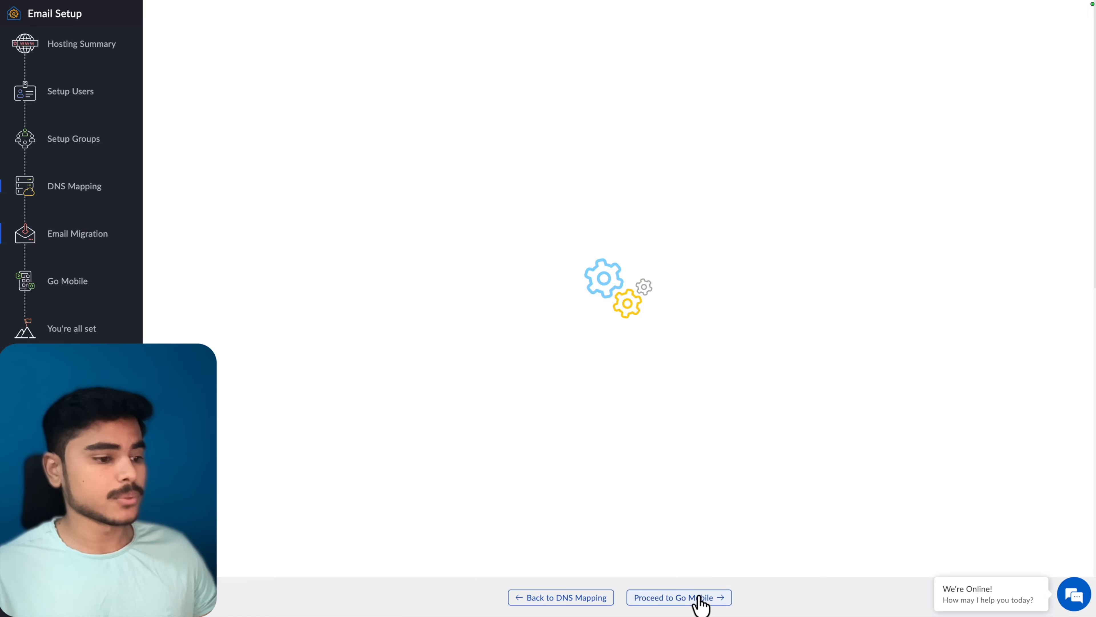
left_click(713, 600)
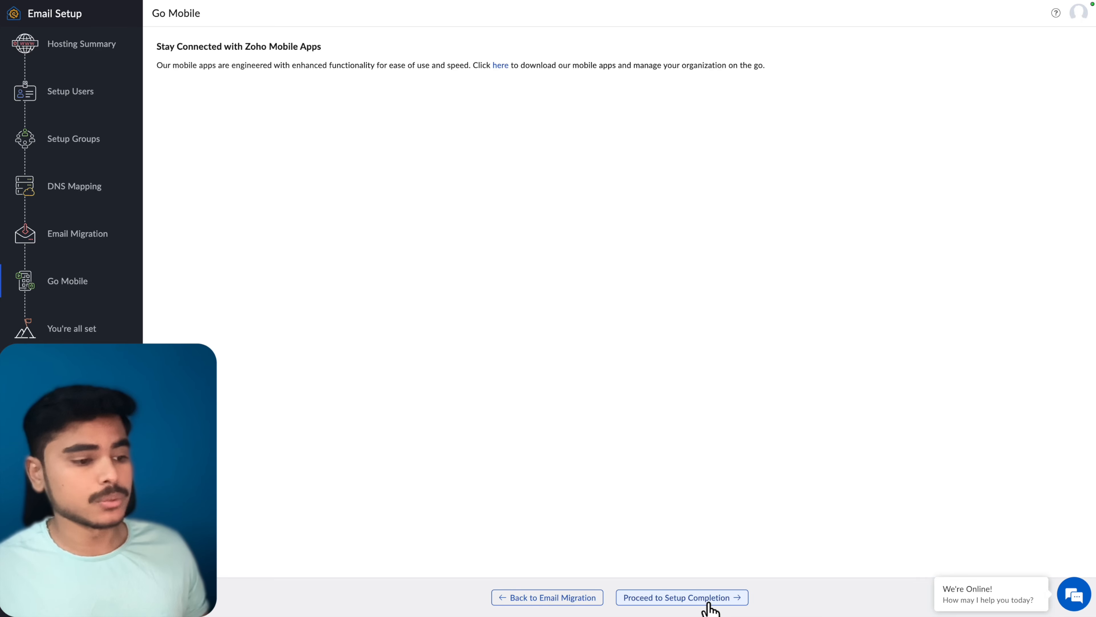
left_click(710, 606)
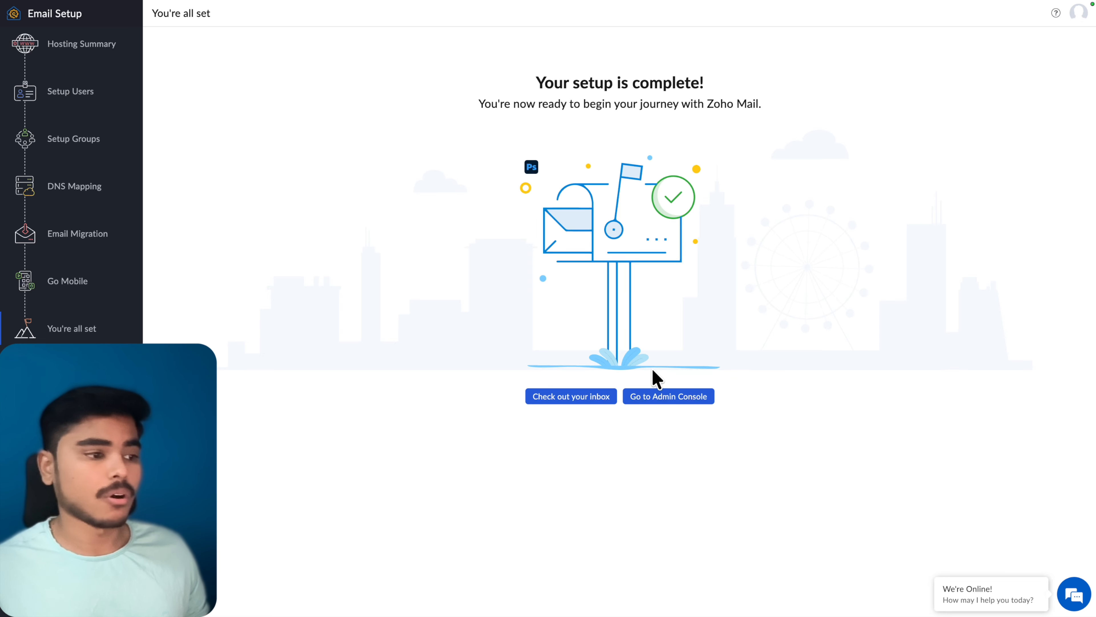
left_click(675, 400)
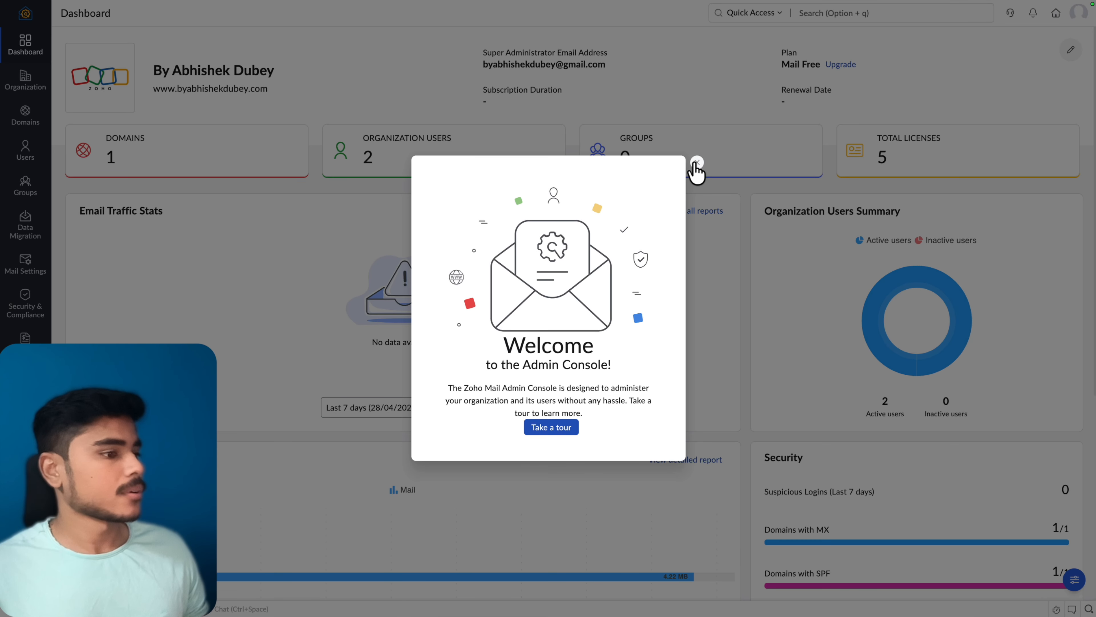
Step: Dismiss the welcome popup, sign out of the admin account, and enter the new user's address
left_click(697, 163)
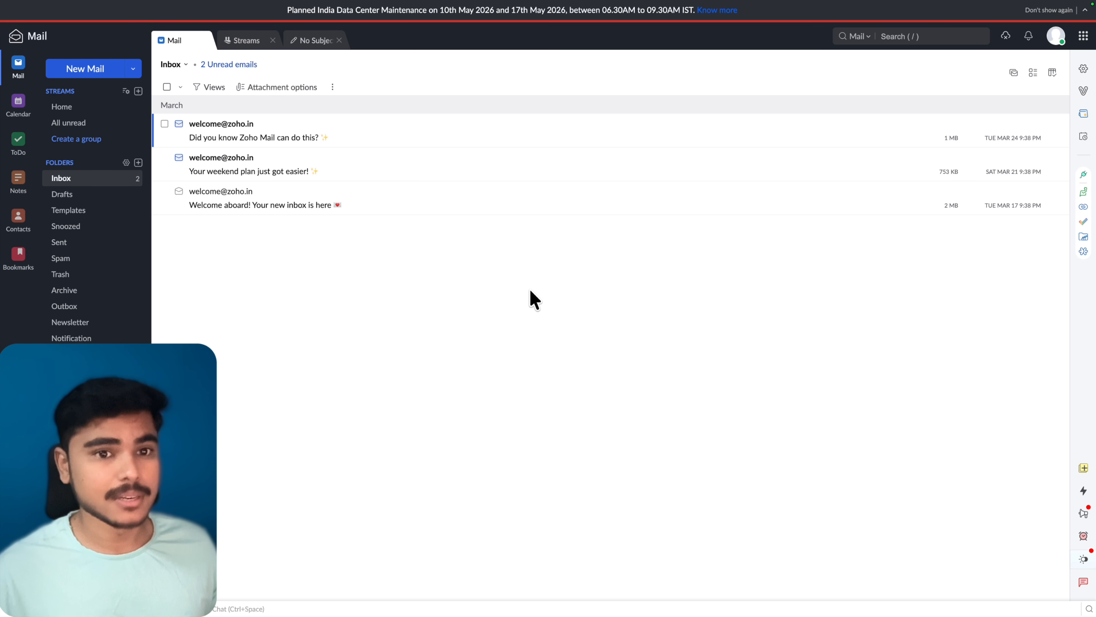
left_click(1055, 38)
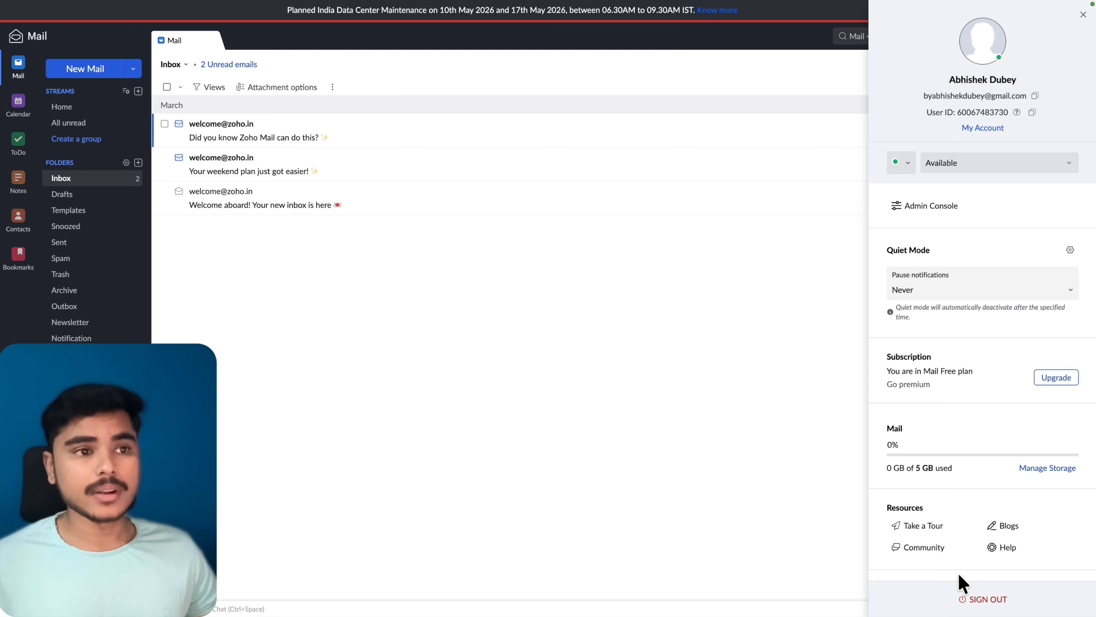
left_click(987, 601)
key("super+r")
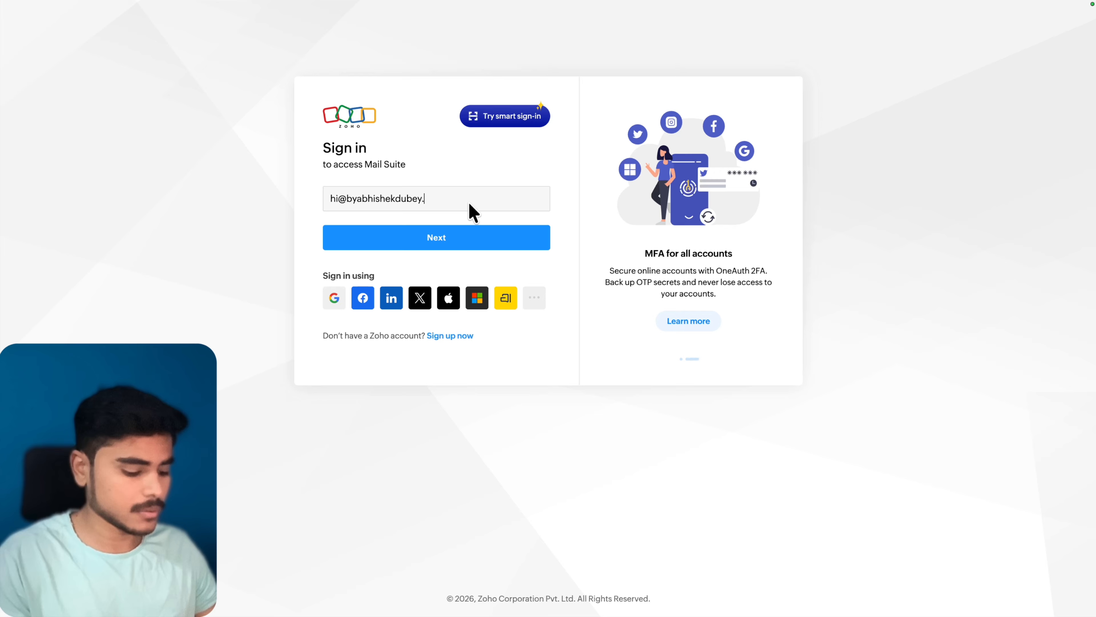
type("com")
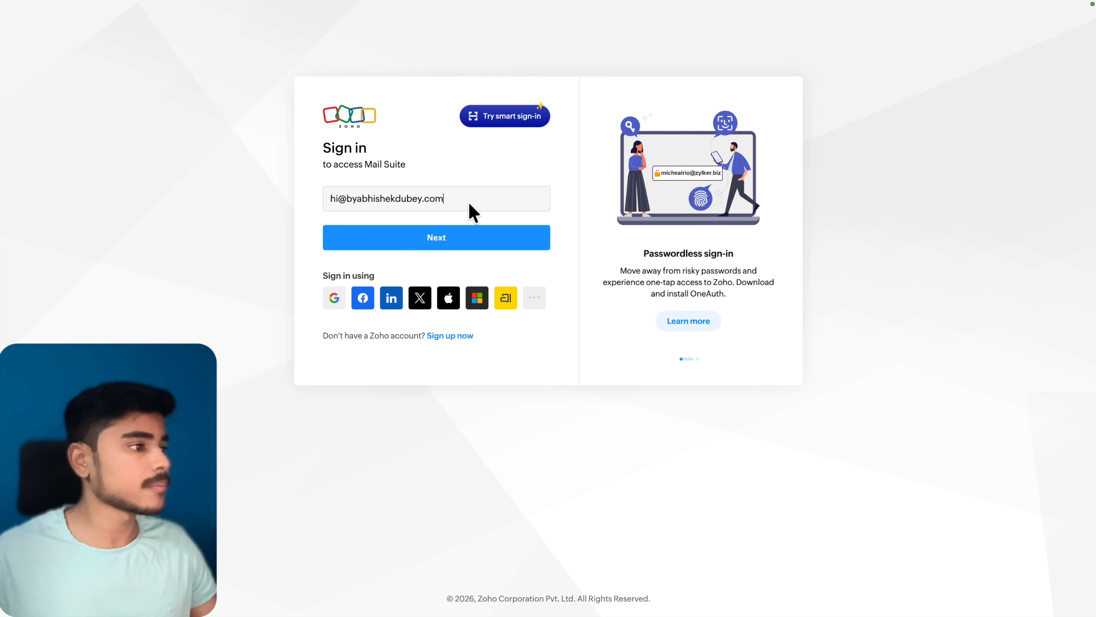
Step: Sign in as the new user with the account password and open the Welcome to Zoho Mail message
left_click(465, 240)
key("super+v")
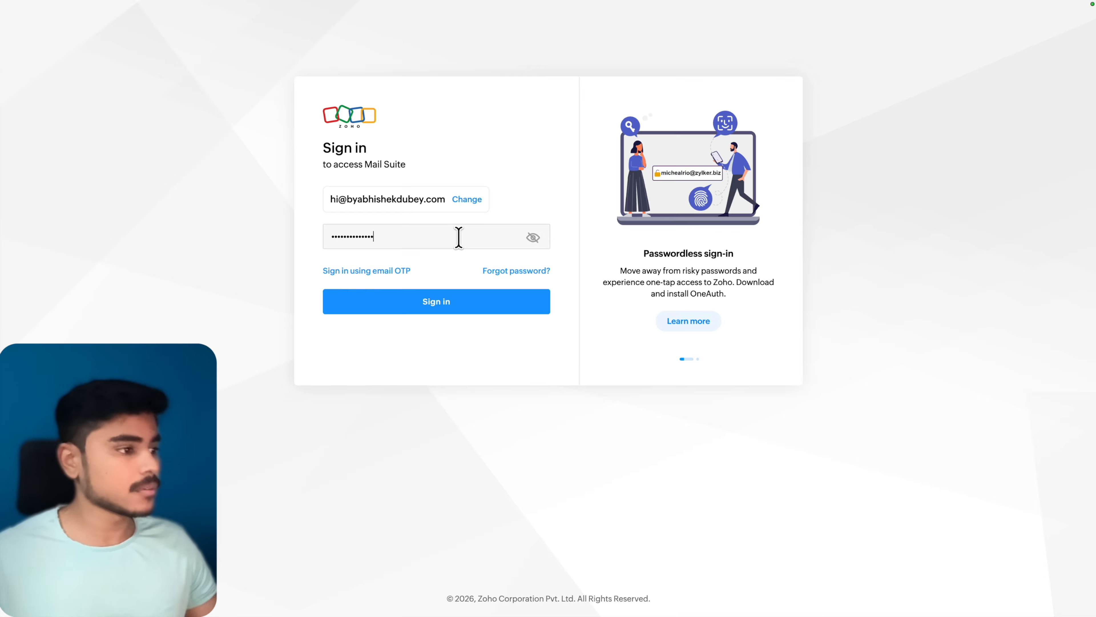
left_click(451, 303)
left_click(294, 140)
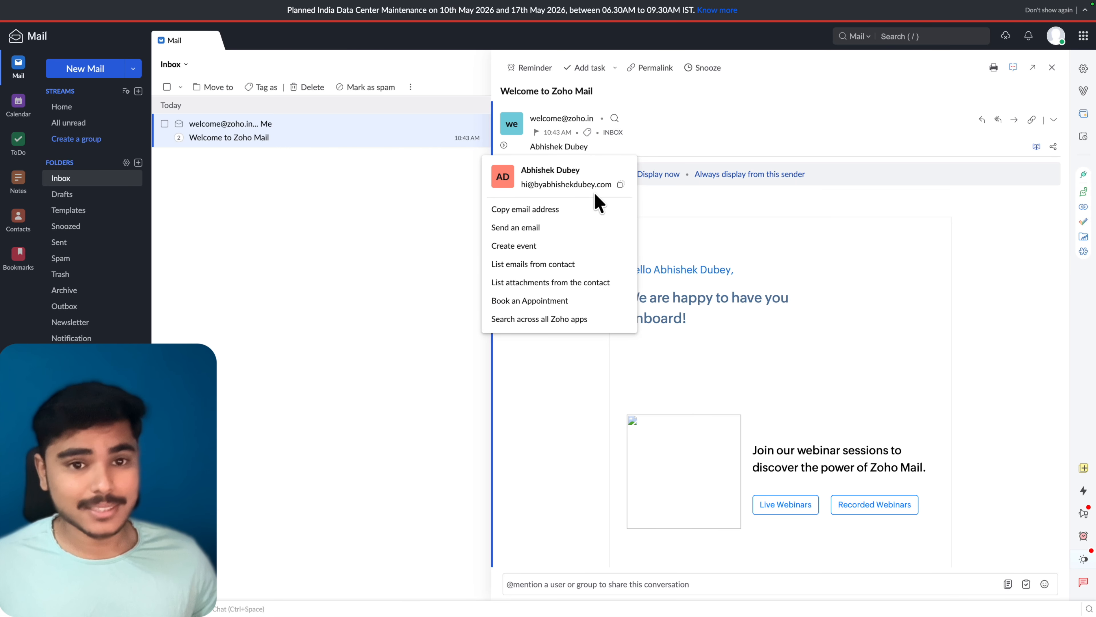
Step: Send an email to the owner's Gmail address with subject 'test email' and body 'hey, sup?'
left_click(393, 230)
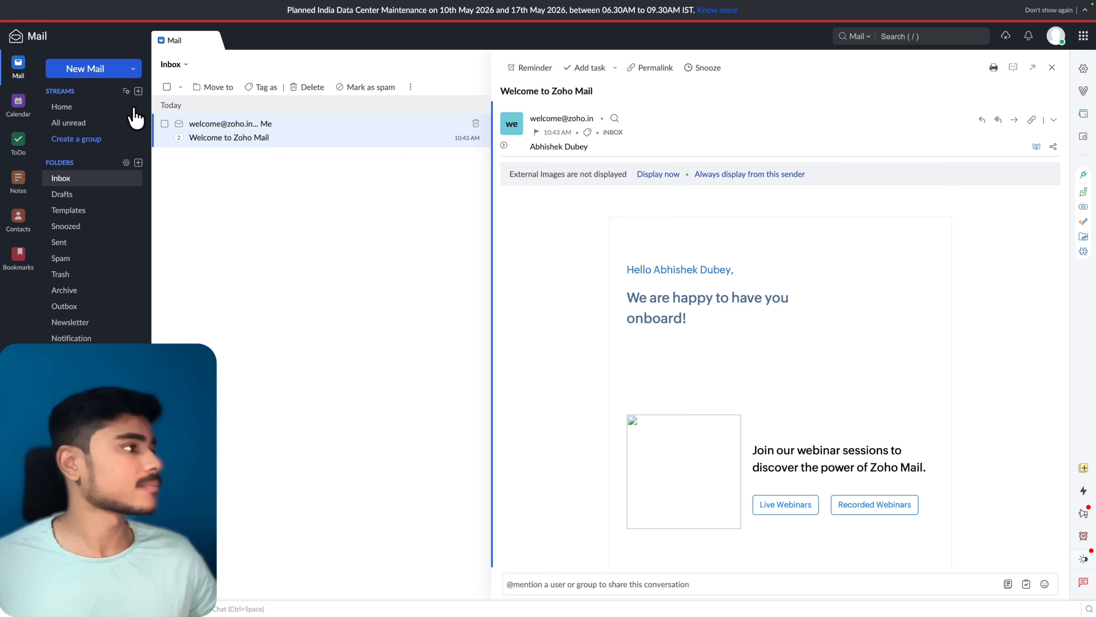
left_click(98, 71)
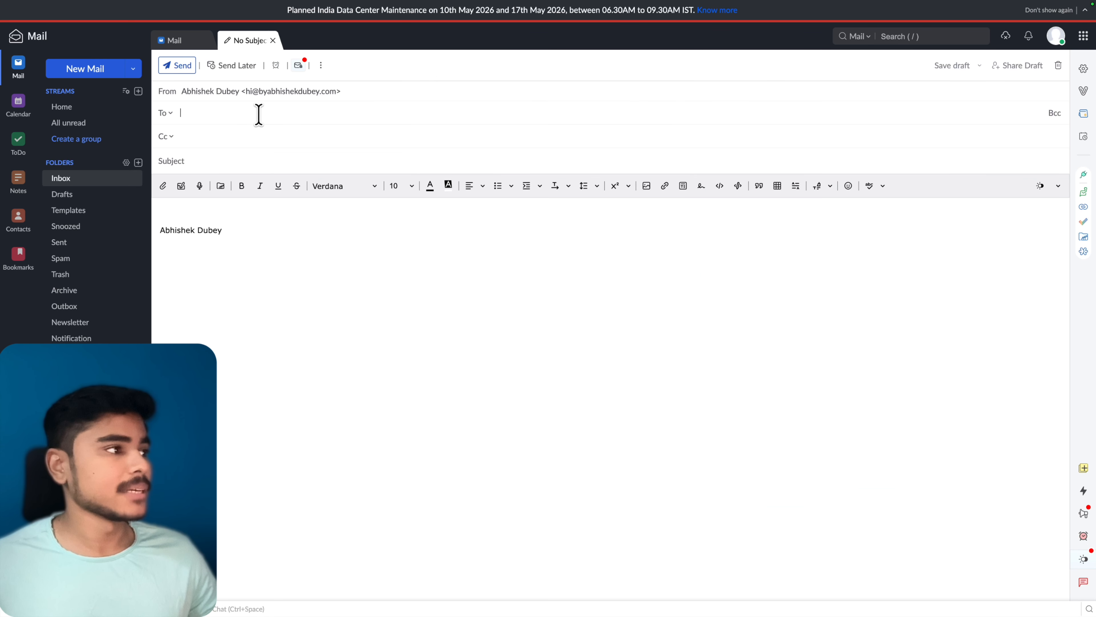
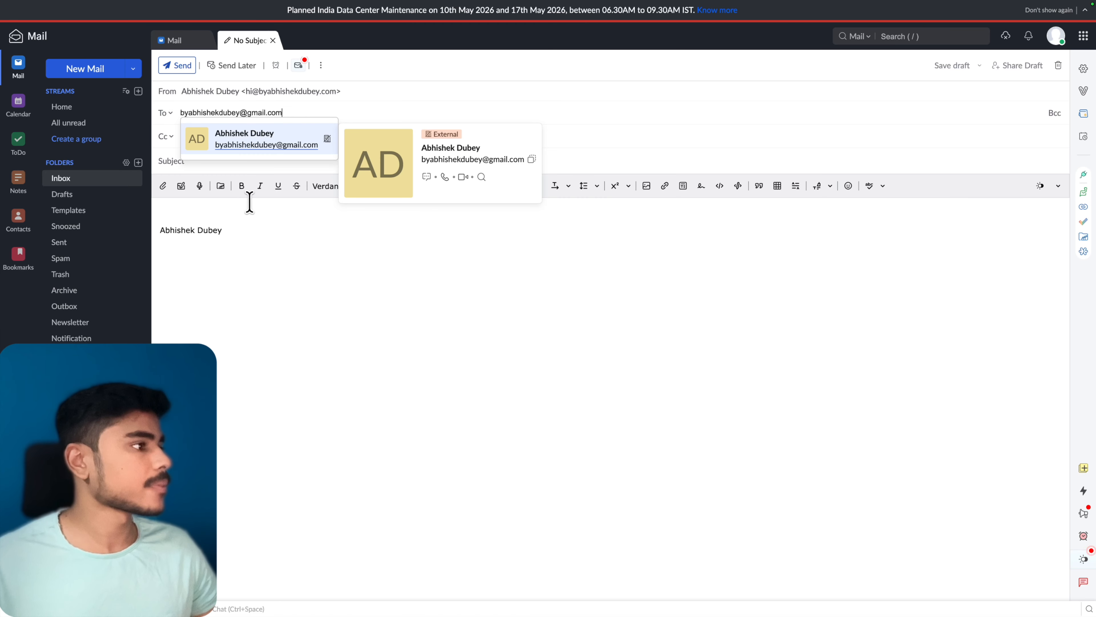
left_click(325, 162)
type("test email")
left_click(297, 220)
type("hey, sup")
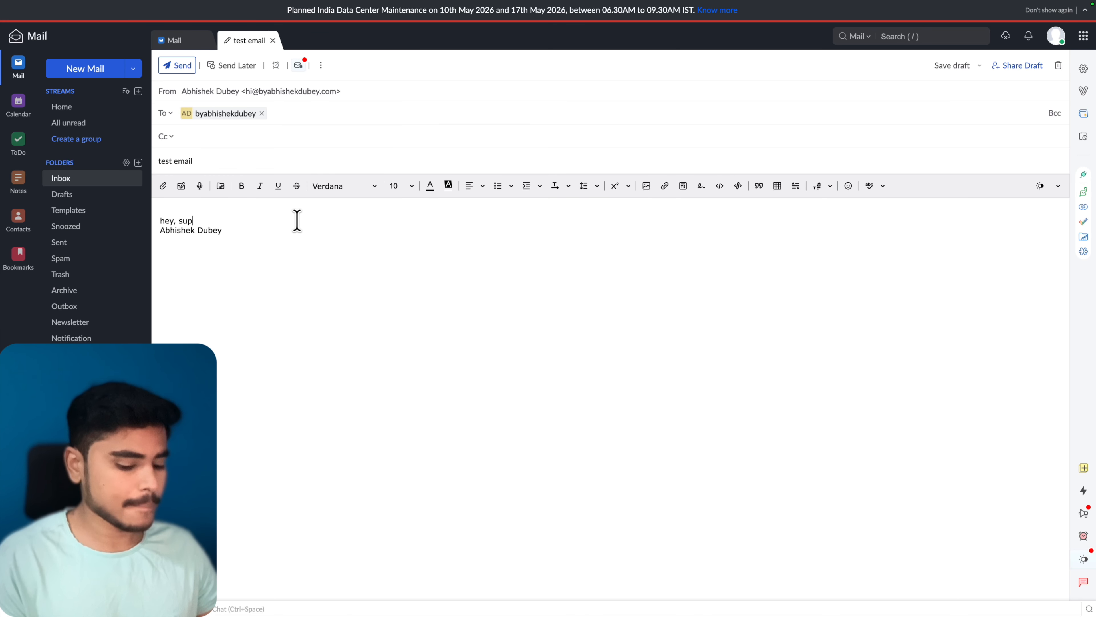
type("?")
key("Return")
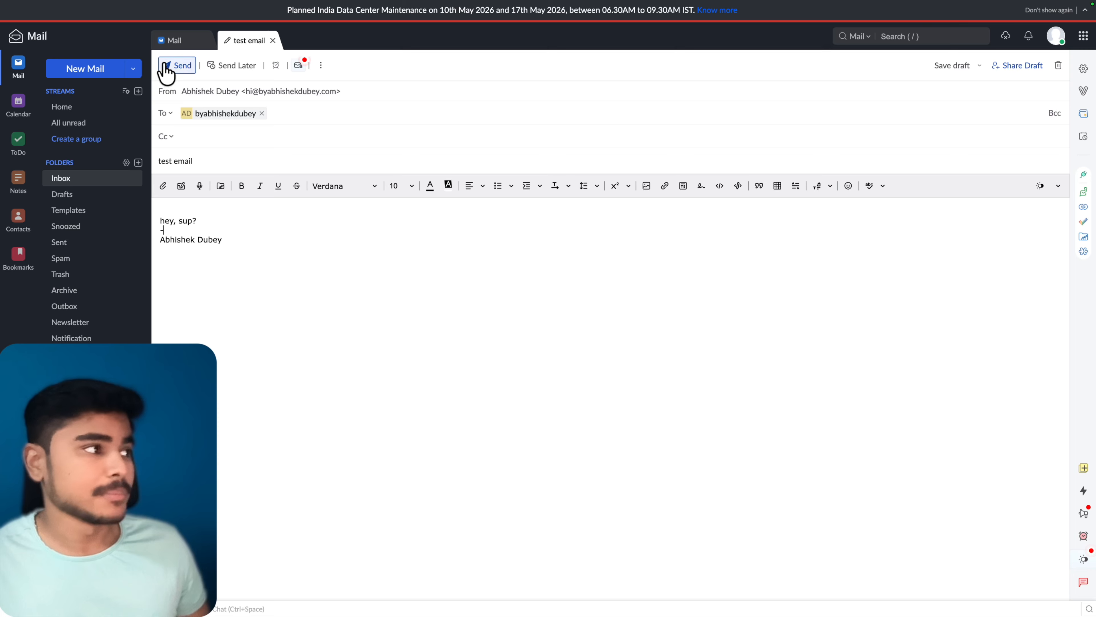
left_click(178, 69)
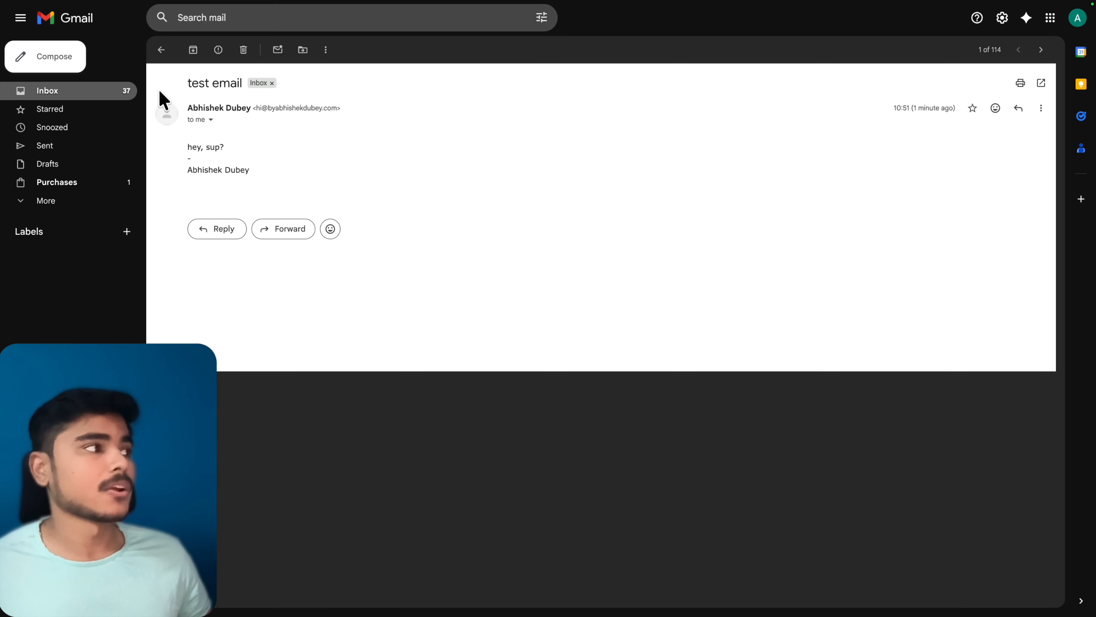
Step: In Gmail, check the custom-domain sender address and reply 'hey!!' to the test email
left_click_drag(256, 107, 349, 122)
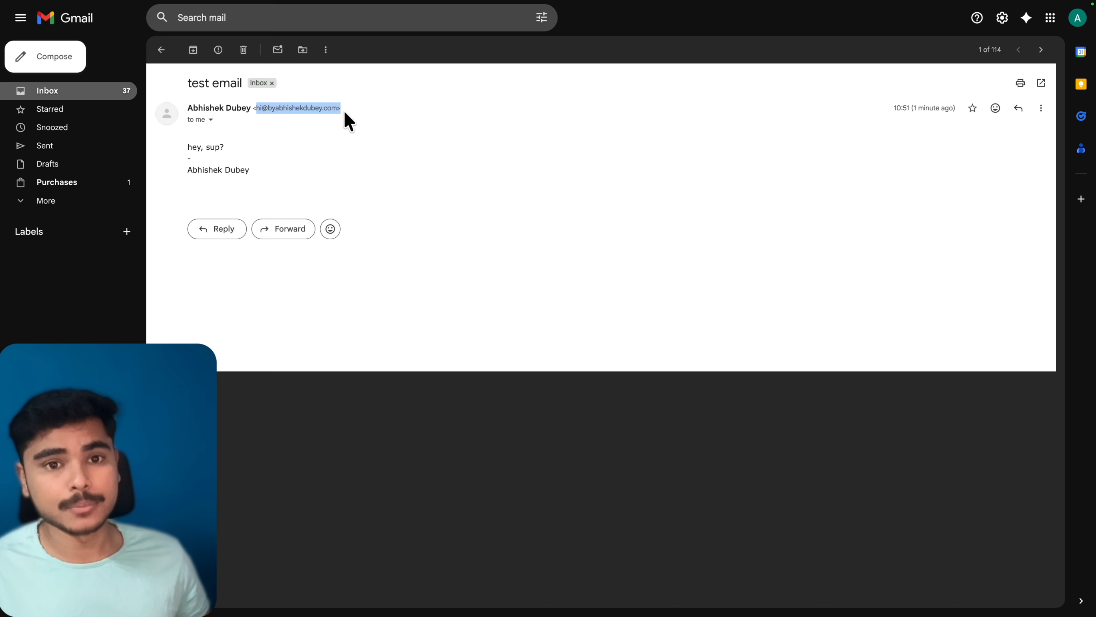
left_click(223, 235)
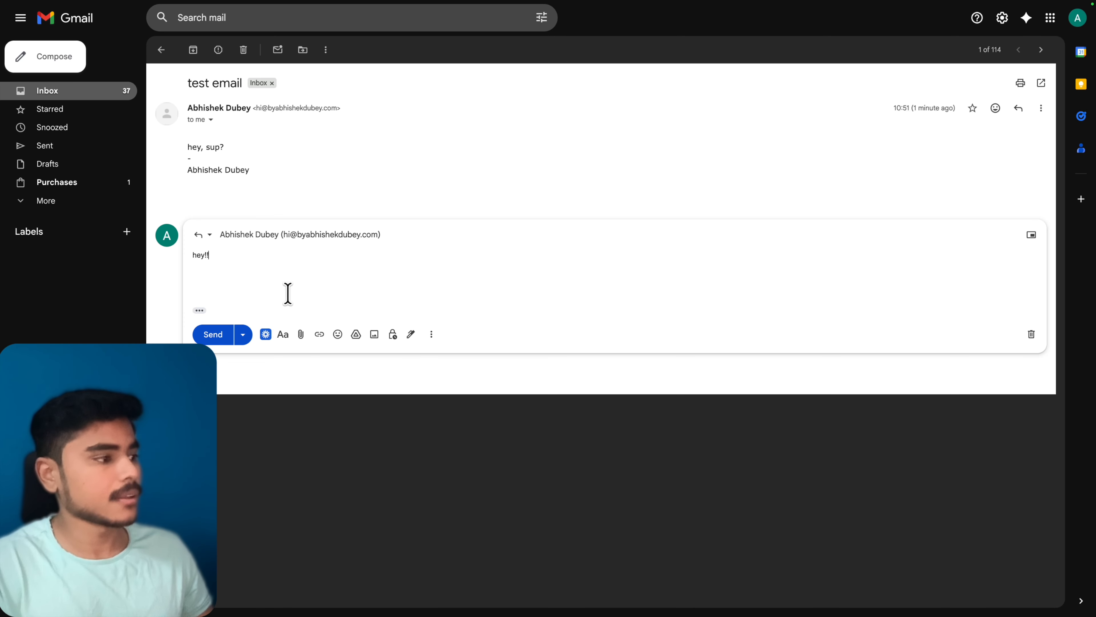
type("hey!!")
left_click(225, 334)
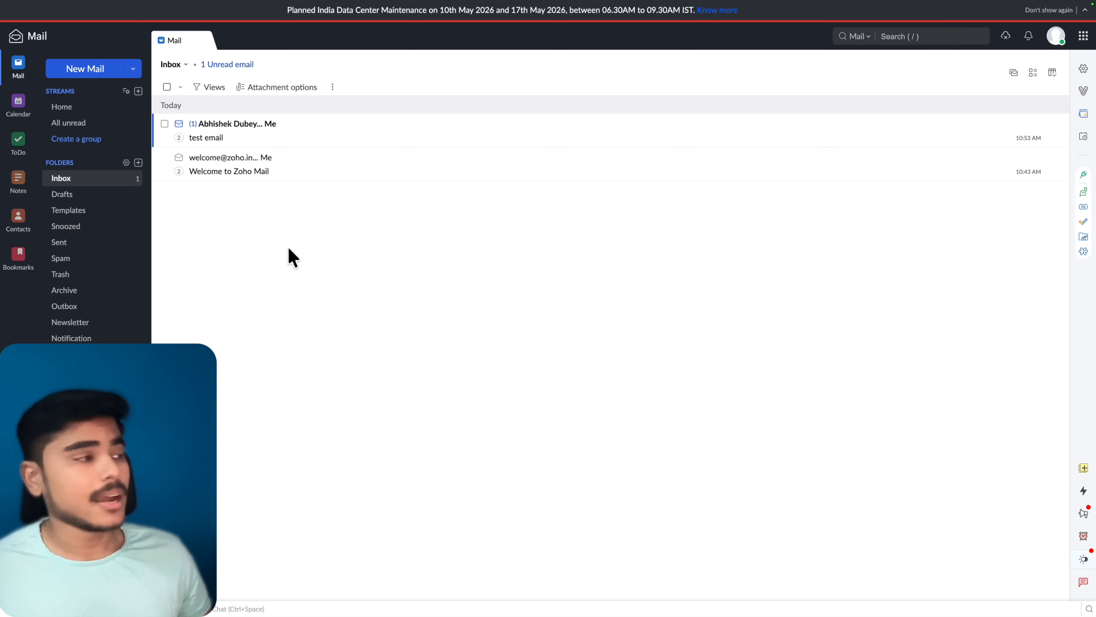
Step: Open the Re: test email conversation and highlight Gmail's 'hey!!' reply
left_click(264, 139)
left_click_drag(580, 287, 580, 176)
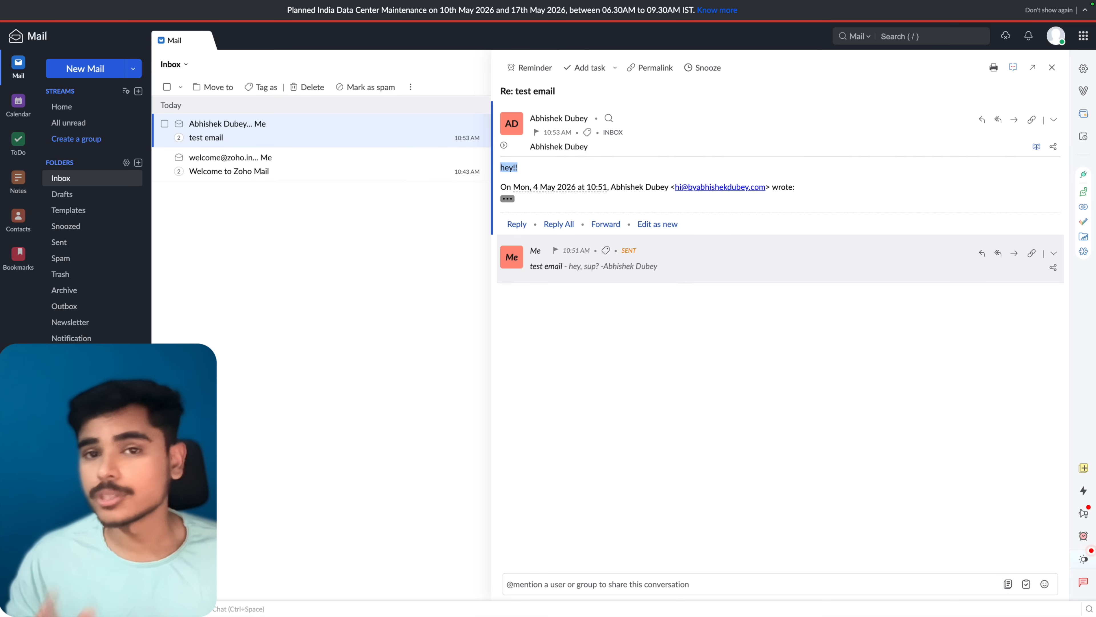